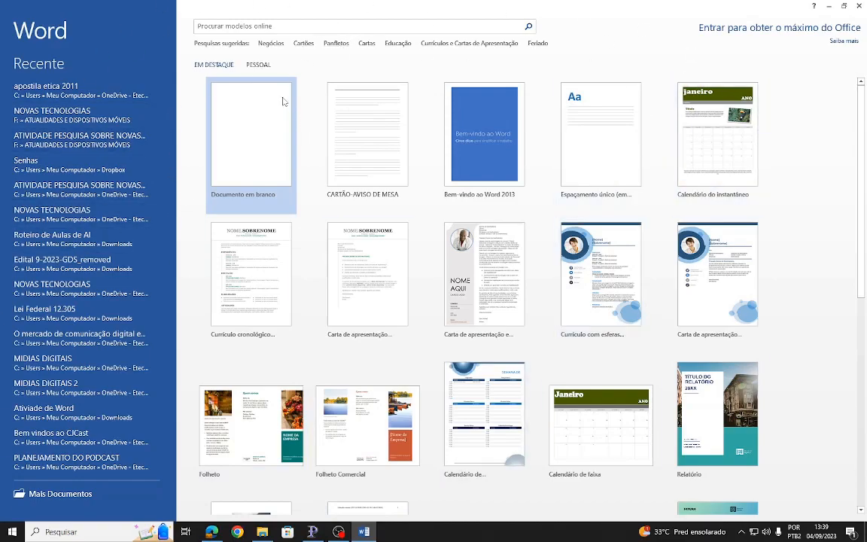
- Create a new blank document and enter the word "Informática" on the first line
{"action": "left_click", "coordinate": [253, 141]}
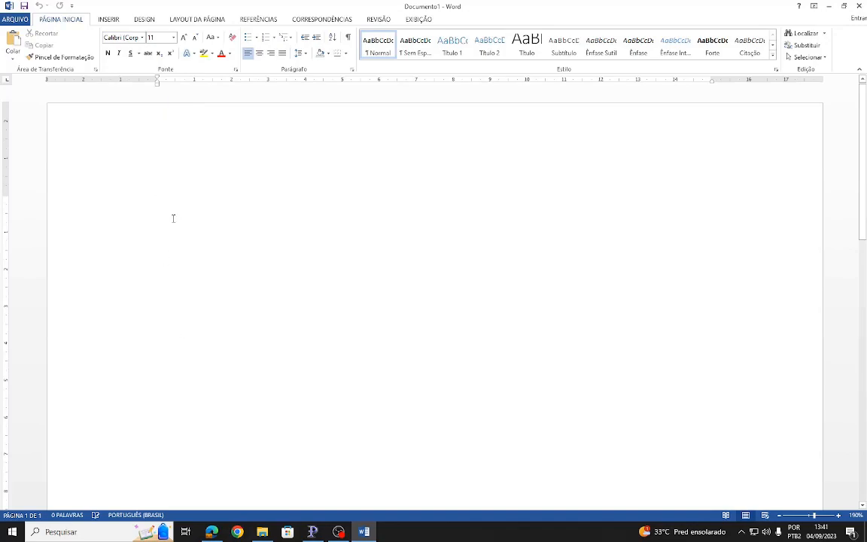
{"action": "type", "text": "Informática"}
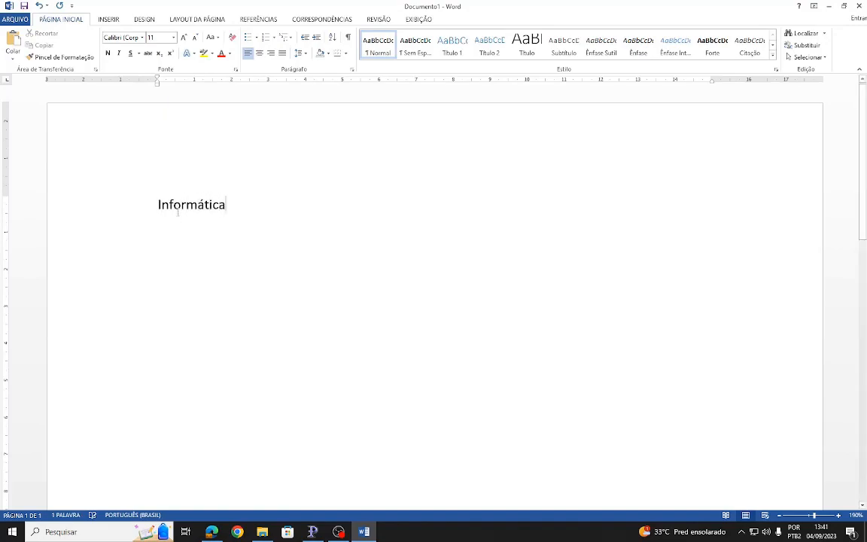
- Format the word "Informática" in the Algerian font and change it to Arial Rounded MT Bold
{"action": "left_click_drag", "start_coordinate": [237, 215], "coordinate": [143, 217]}
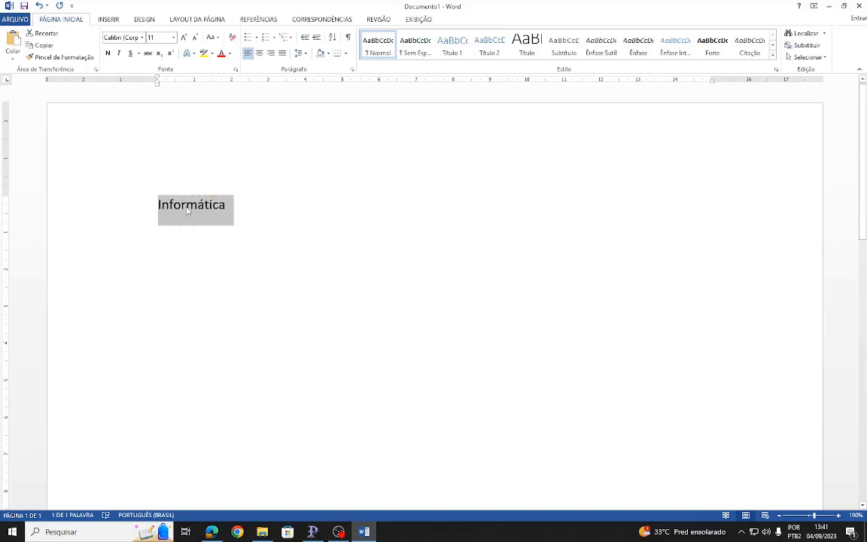
{"action": "left_click", "coordinate": [132, 38]}
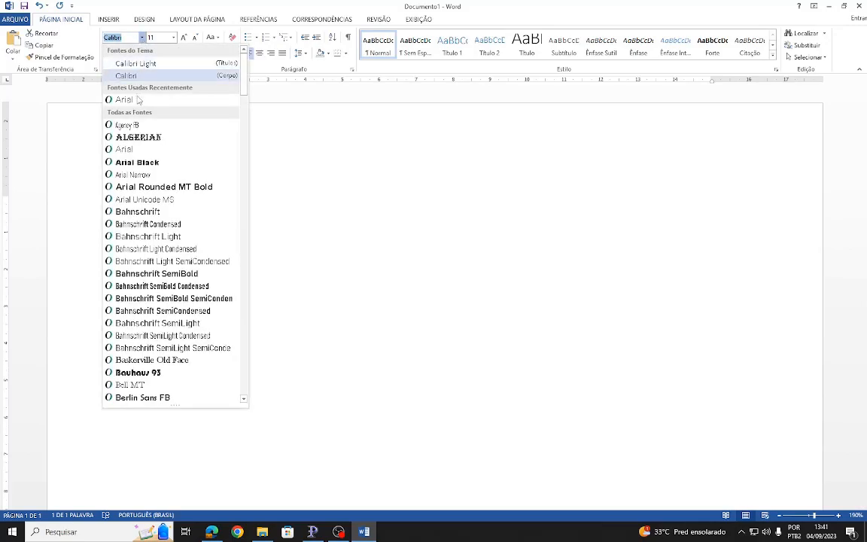
{"action": "left_click", "coordinate": [136, 138]}
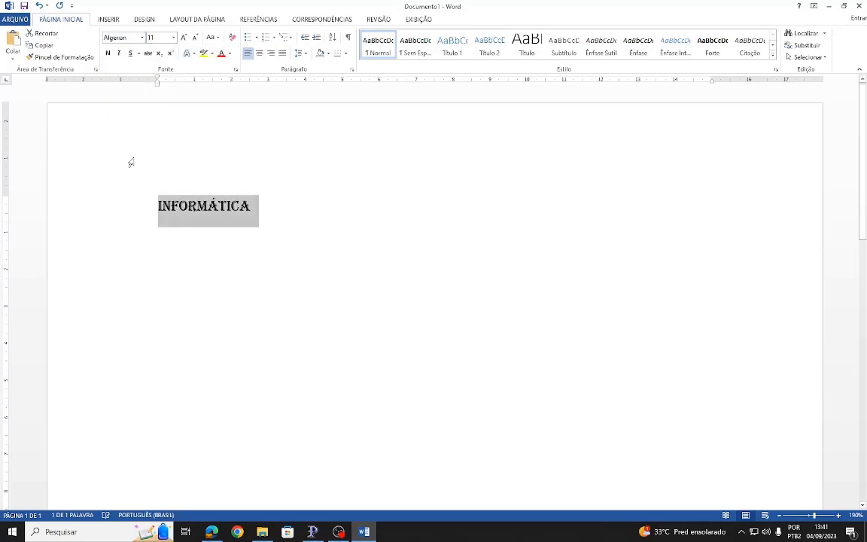
{"action": "left_click", "coordinate": [140, 37]}
{"action": "left_click", "coordinate": [141, 200]}
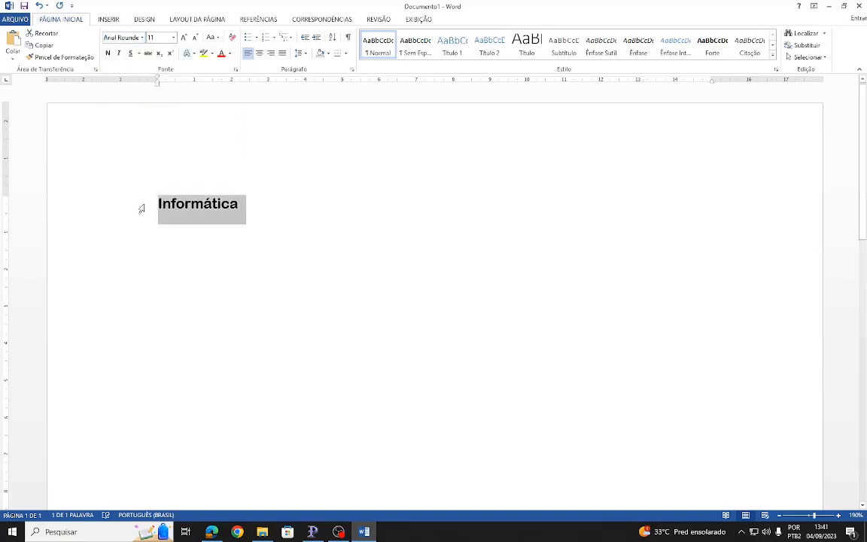
- Set the selected word's font size to 48 and increase it in increments up to 130
{"action": "left_click", "coordinate": [174, 39]}
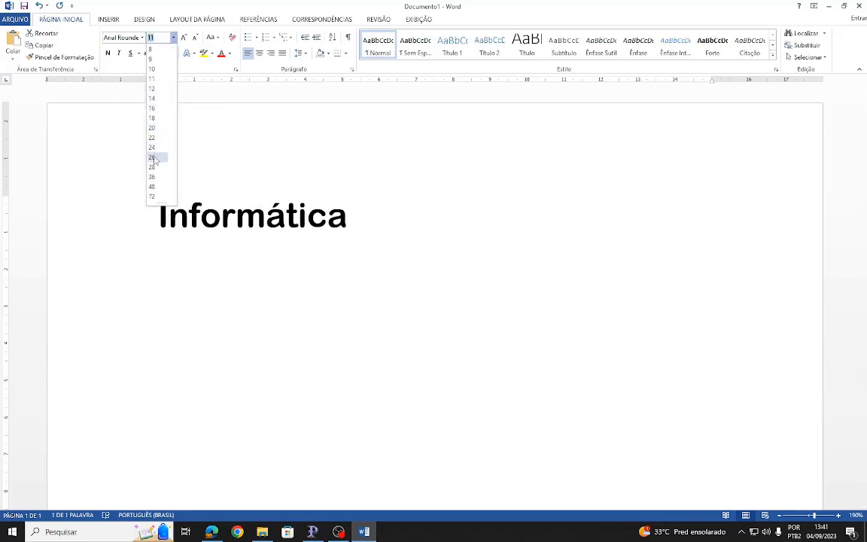
{"action": "left_click", "coordinate": [153, 186]}
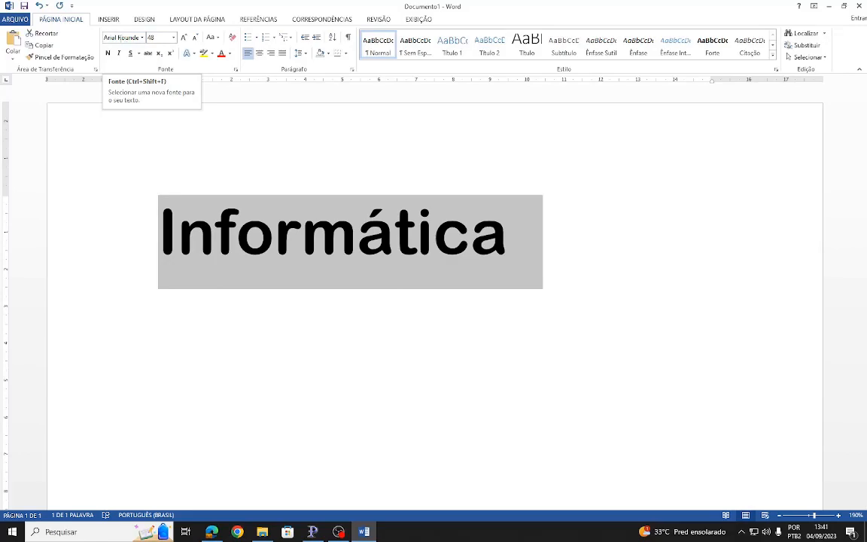
{"action": "left_click", "coordinate": [184, 37]}
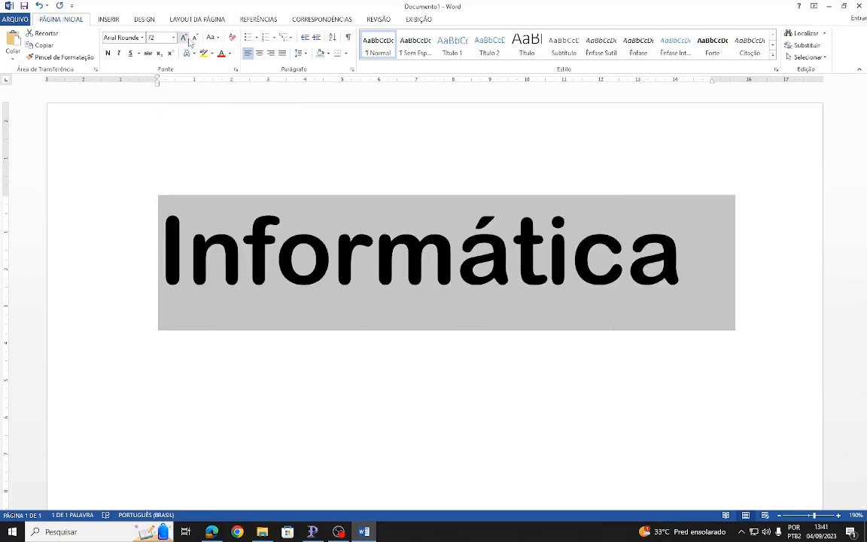
{"action": "left_click", "coordinate": [184, 38]}
{"action": "left_click", "coordinate": [184, 38]}
{"action": "left_click", "coordinate": [184, 37]}
{"action": "left_click", "coordinate": [184, 38]}
{"action": "left_click", "coordinate": [184, 38]}
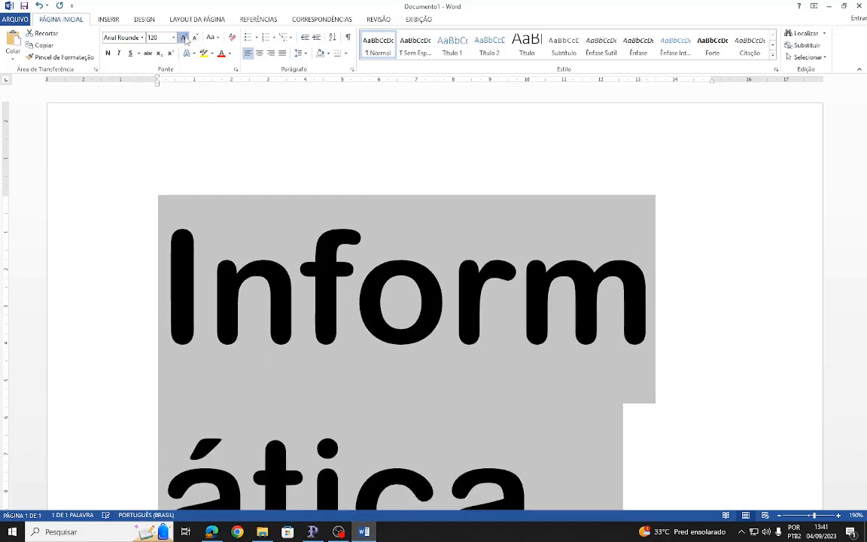
{"action": "left_click", "coordinate": [184, 38]}
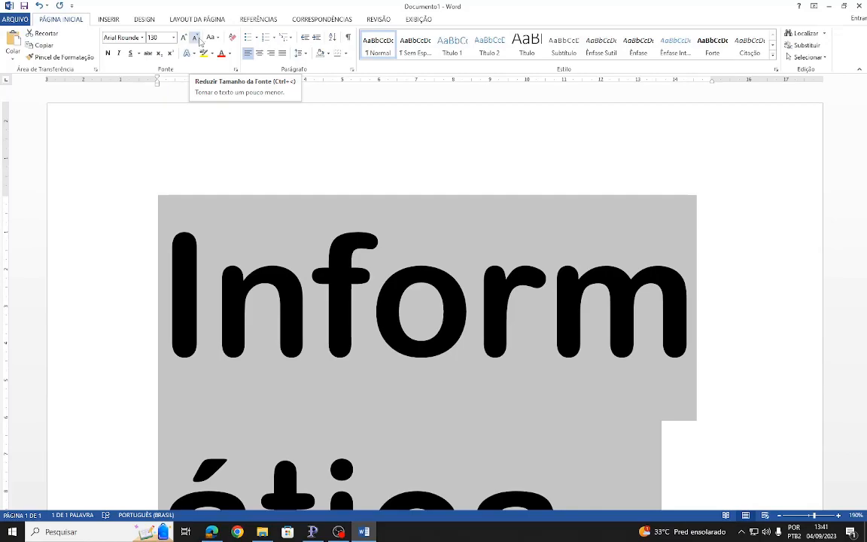
- Reduce the word's font size in increments and adjust it back up to end at 22
{"action": "left_click", "coordinate": [195, 38]}
{"action": "left_click", "coordinate": [195, 38]}
{"action": "left_click", "coordinate": [195, 37]}
{"action": "left_click", "coordinate": [195, 38]}
{"action": "left_click", "coordinate": [195, 38]}
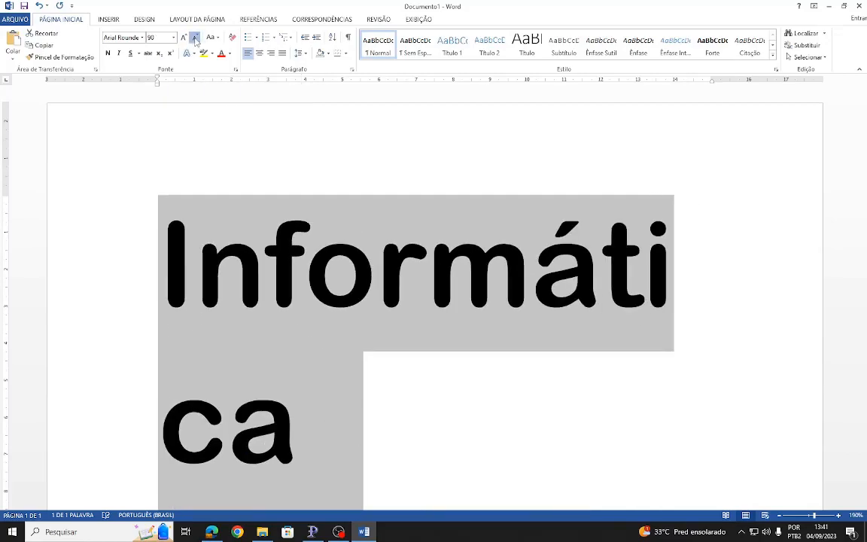
{"action": "left_click", "coordinate": [195, 38]}
{"action": "left_click", "coordinate": [195, 37]}
{"action": "left_click", "coordinate": [195, 38]}
{"action": "left_click", "coordinate": [195, 38]}
{"action": "left_click", "coordinate": [195, 38]}
{"action": "left_click", "coordinate": [195, 38]}
{"action": "left_click", "coordinate": [195, 37]}
{"action": "left_click", "coordinate": [195, 38]}
{"action": "left_click", "coordinate": [195, 38]}
{"action": "left_click", "coordinate": [195, 37]}
{"action": "left_click", "coordinate": [183, 38]}
{"action": "left_click", "coordinate": [182, 38]}
{"action": "left_click", "coordinate": [183, 38]}
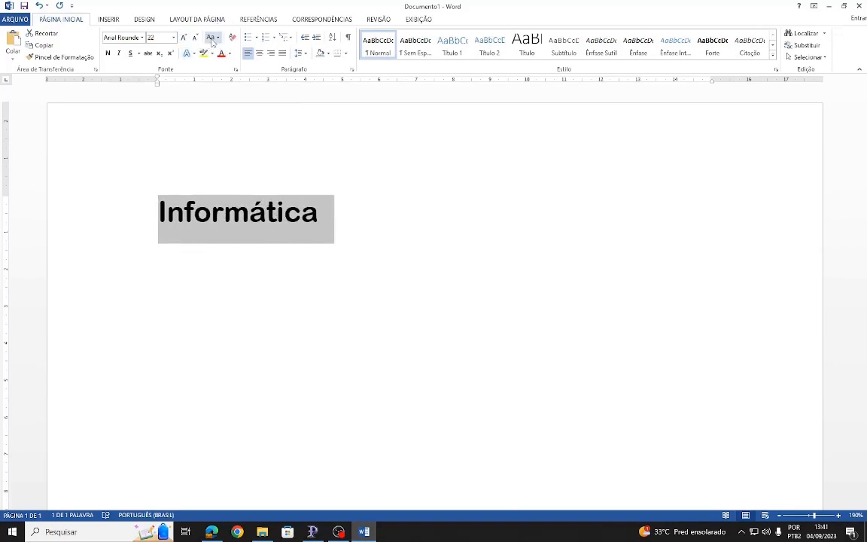
- Change the word's case to all uppercase and switch it to capitalizing each word
{"action": "left_click", "coordinate": [218, 40]}
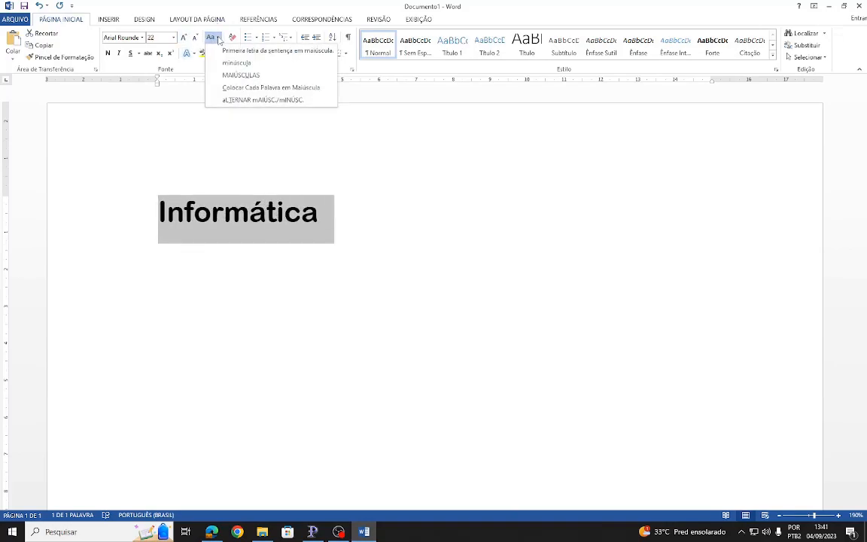
{"action": "left_click", "coordinate": [215, 74]}
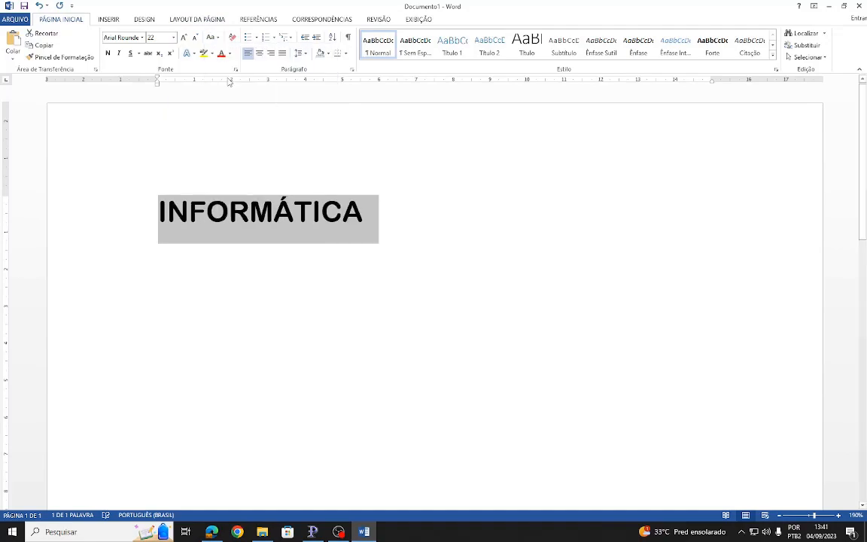
{"action": "left_click", "coordinate": [215, 39]}
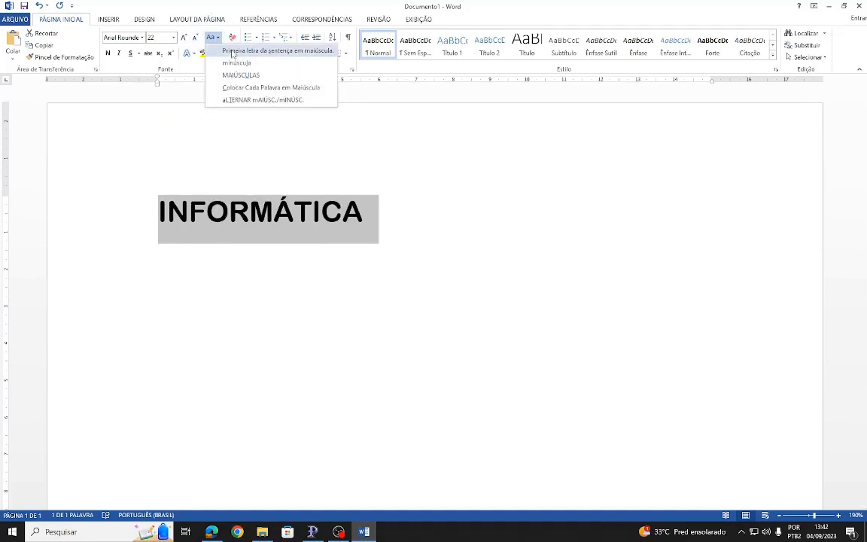
{"action": "left_click", "coordinate": [225, 84]}
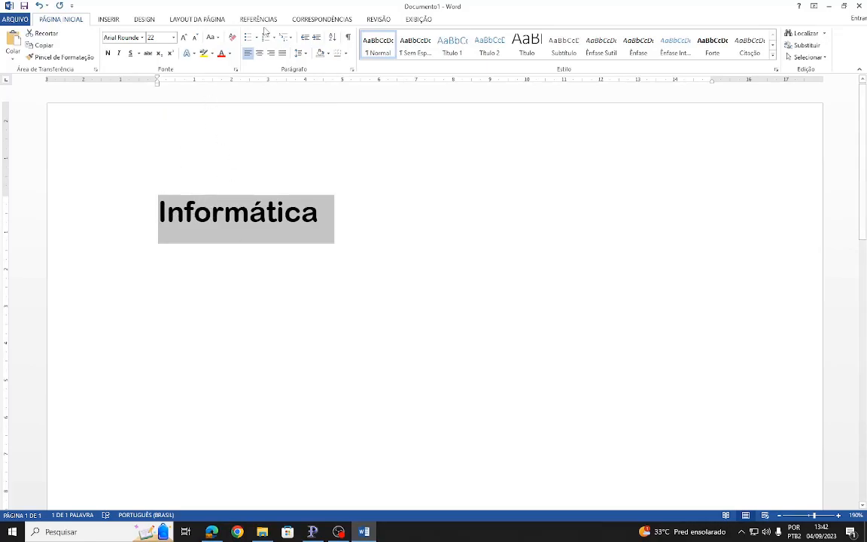
- Change the word's case to all lowercase and return it to all uppercase
{"action": "left_click", "coordinate": [216, 38]}
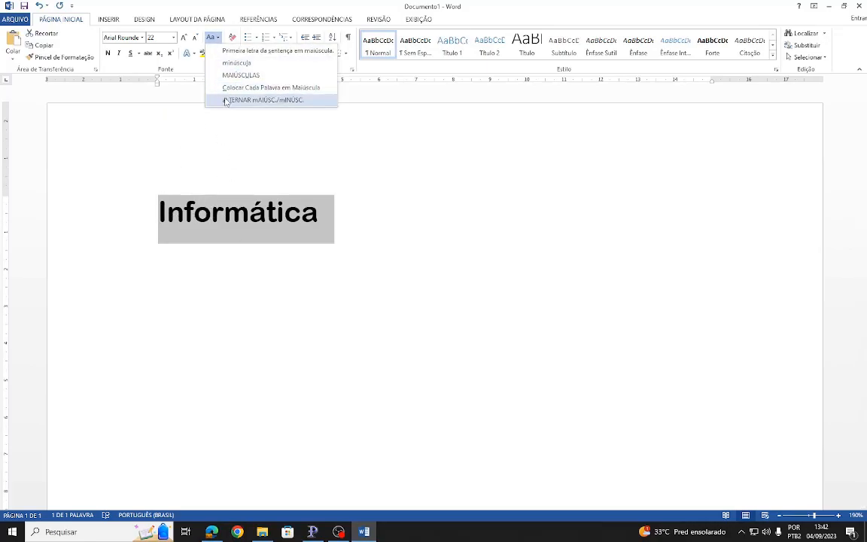
{"action": "left_click", "coordinate": [230, 63]}
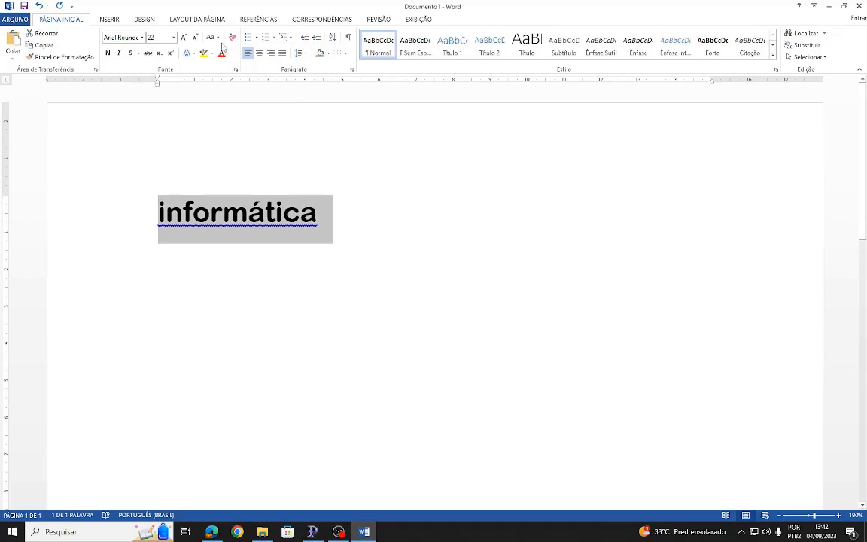
{"action": "left_click", "coordinate": [212, 37]}
{"action": "left_click", "coordinate": [209, 75]}
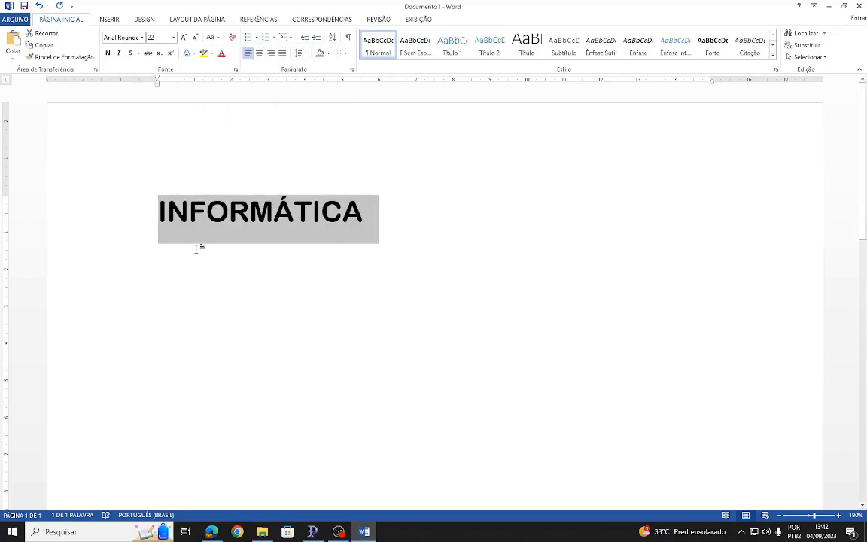
- Set the word's font to Arial and apply the alternating upper/lowercase option to it twice
{"action": "left_click", "coordinate": [140, 38]}
{"action": "left_click", "coordinate": [142, 38]}
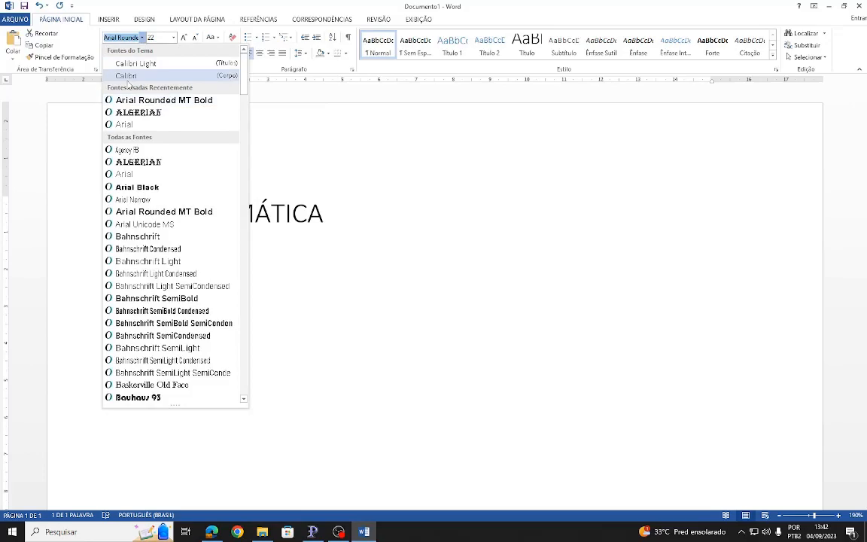
{"action": "left_click", "coordinate": [135, 125]}
{"action": "left_click", "coordinate": [212, 37]}
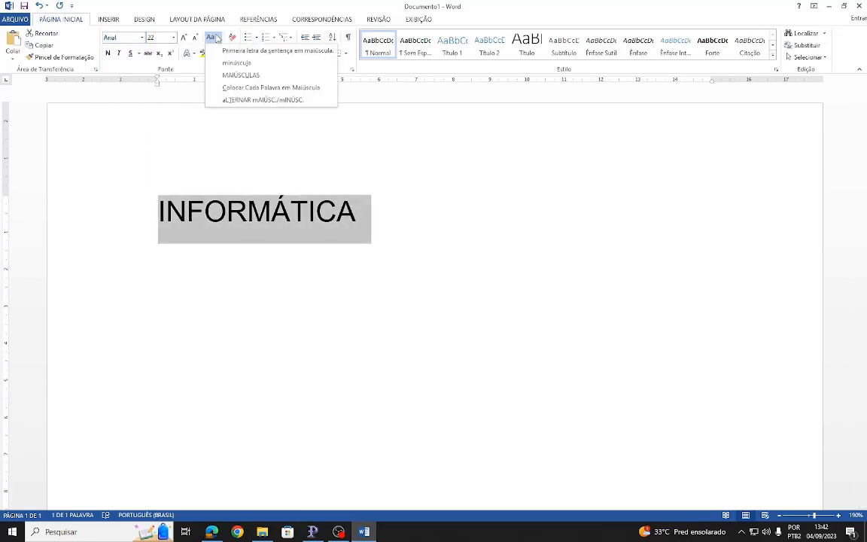
{"action": "left_click", "coordinate": [240, 101]}
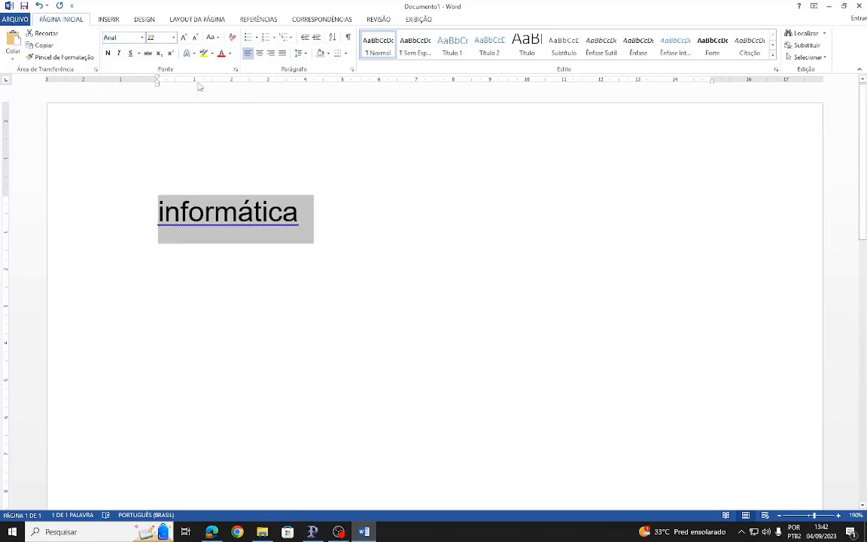
{"action": "left_click", "coordinate": [212, 37]}
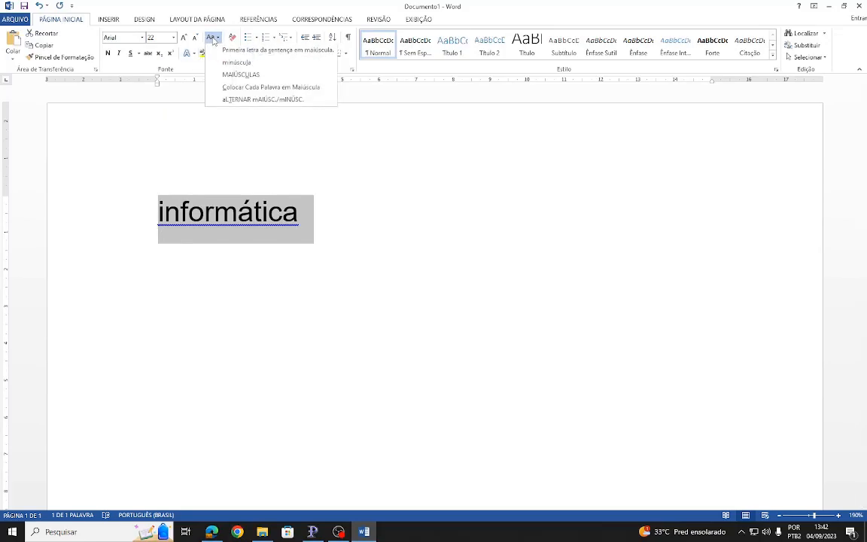
{"action": "left_click", "coordinate": [238, 100]}
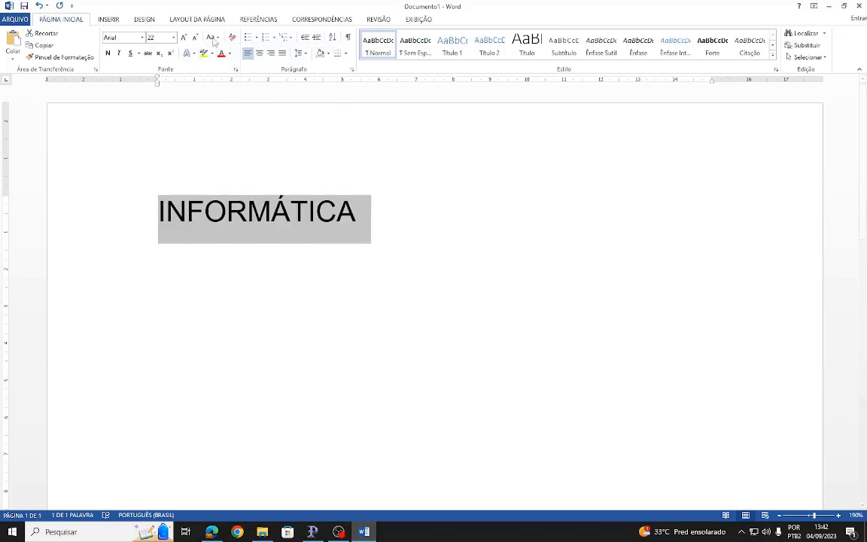
- Set the word's font size to 12 and switch its case to lowercase, each word capitalized, and alternating upper/lowercase
{"action": "left_click", "coordinate": [173, 37]}
{"action": "left_click", "coordinate": [213, 37]}
{"action": "left_click", "coordinate": [225, 61]}
{"action": "left_click", "coordinate": [213, 37]}
{"action": "left_click", "coordinate": [226, 85]}
{"action": "left_click", "coordinate": [215, 38]}
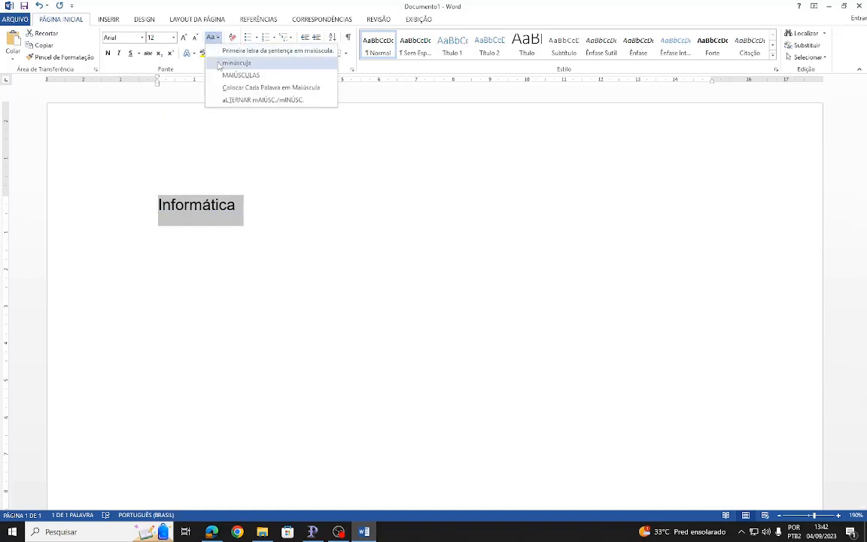
{"action": "left_click", "coordinate": [237, 98]}
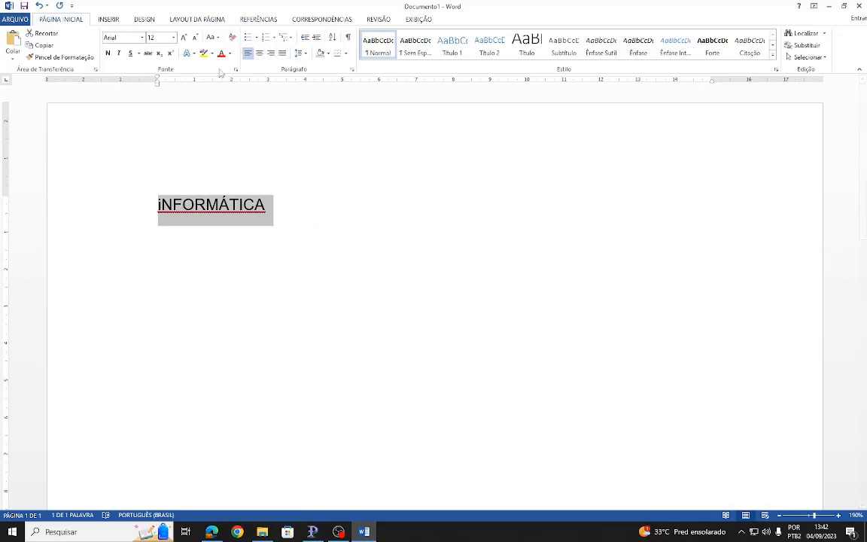
- Clear all formatting from the word and apply sentence case so only its first letter is uppercase
{"action": "left_click", "coordinate": [232, 38]}
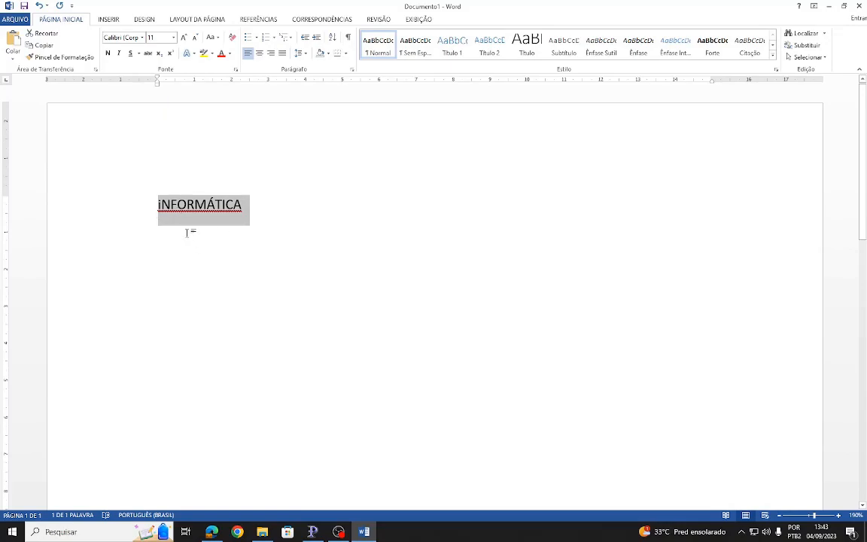
{"action": "left_click", "coordinate": [215, 38]}
{"action": "left_click", "coordinate": [243, 52]}
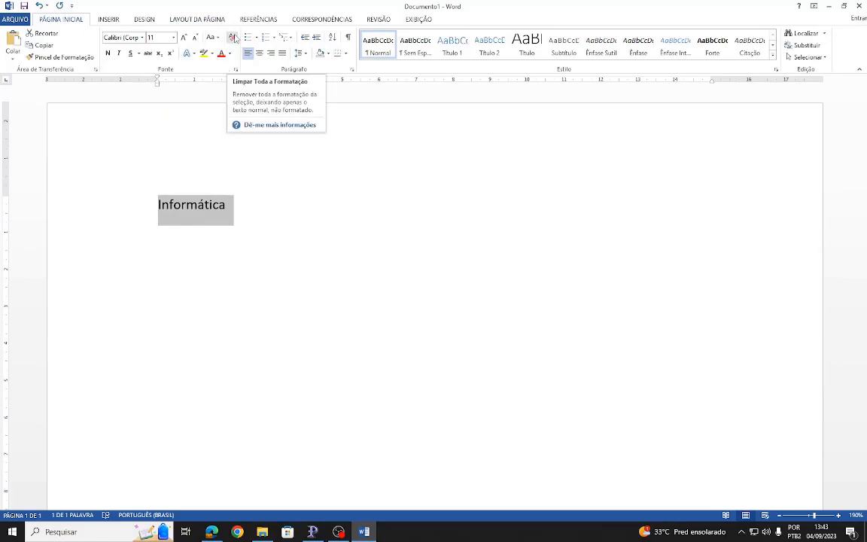
- Apply bold, italic and underline to the word "Informática" and deselect it
{"action": "left_click", "coordinate": [108, 53]}
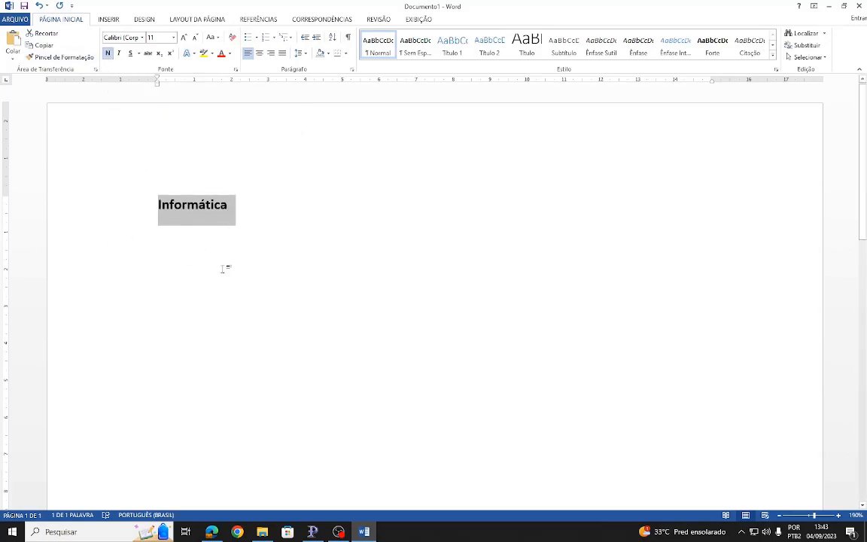
{"action": "left_click", "coordinate": [118, 52]}
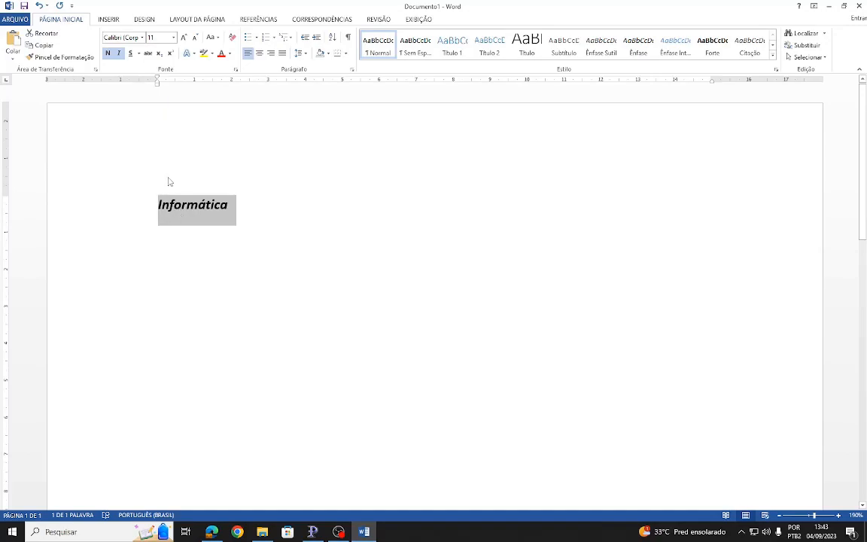
{"action": "left_click", "coordinate": [130, 52]}
{"action": "left_click", "coordinate": [199, 234]}
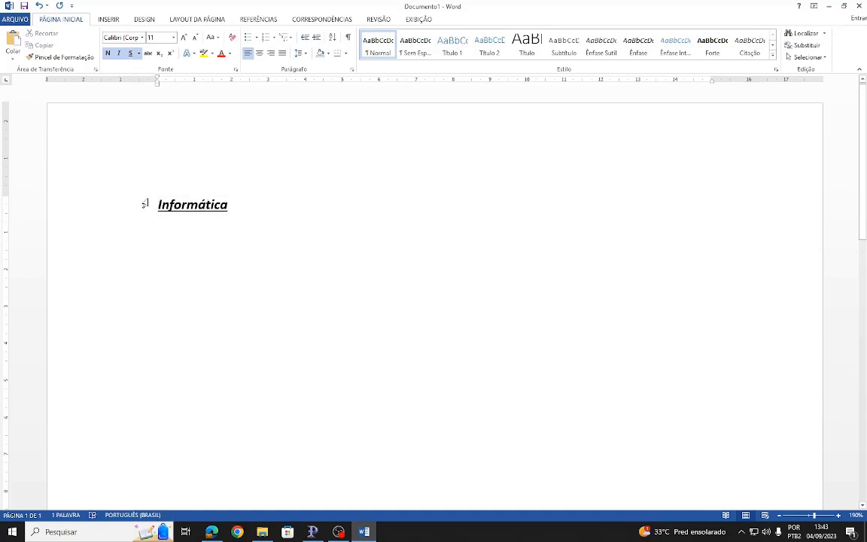
- Remove the bold, italic and underline from "Informática" by clearing all its formatting
{"action": "left_click_drag", "start_coordinate": [157, 205], "coordinate": [241, 205]}
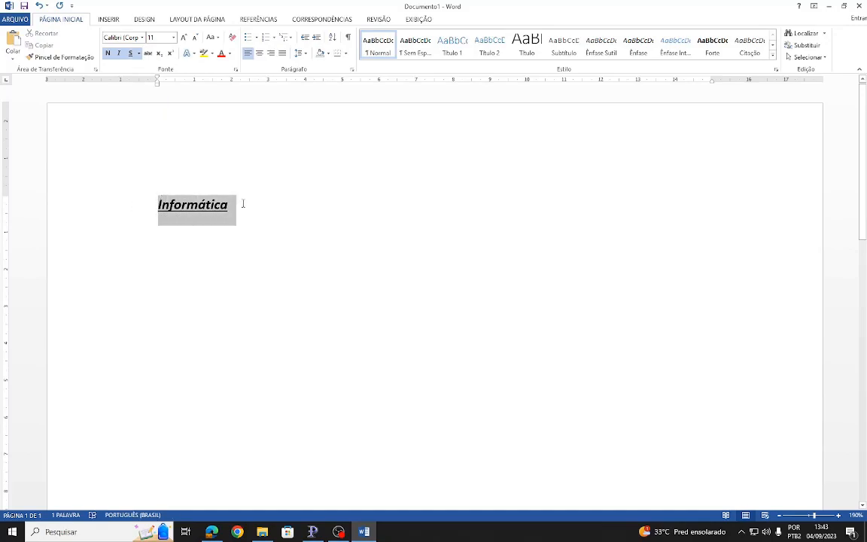
{"action": "left_click", "coordinate": [233, 40]}
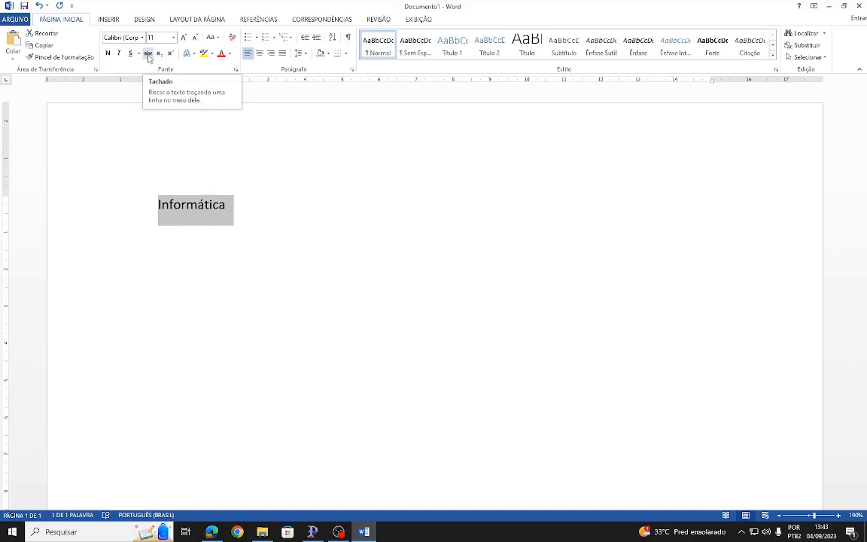
{"action": "scroll", "coordinate": [254, 277], "scroll_direction": "up", "scroll_amount": 7}
{"action": "left_click_drag", "start_coordinate": [642, 506], "coordinate": [553, 506]}
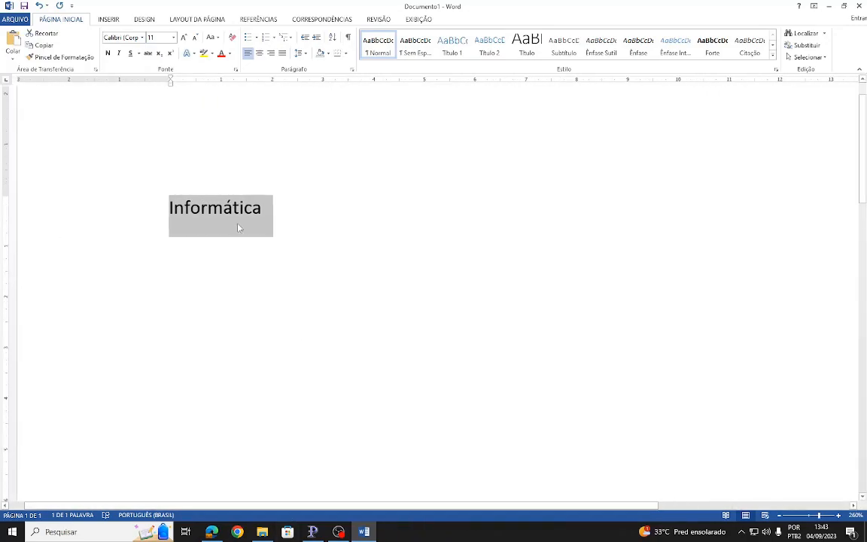
- Strike through the word "Informática" and start a new line two paragraphs below it
{"action": "left_click", "coordinate": [147, 53]}
{"action": "left_click", "coordinate": [204, 245]}
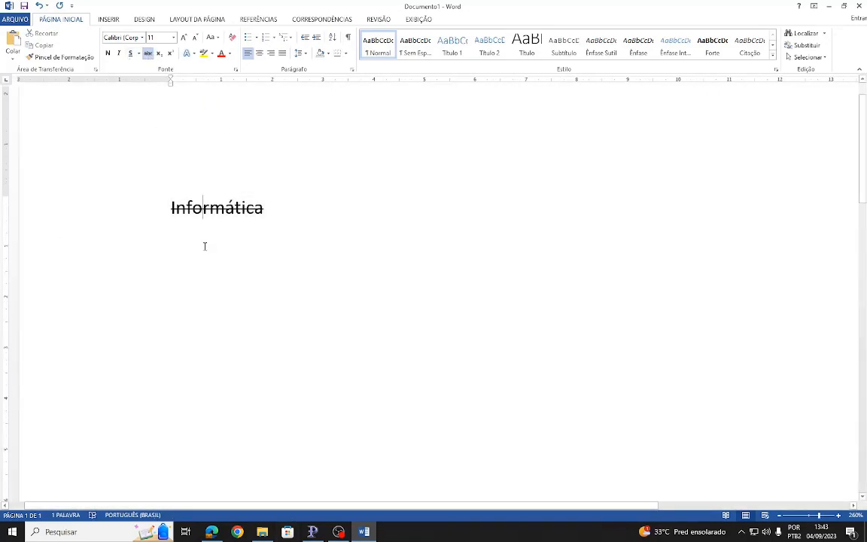
{"action": "key", "text": "Return"}
{"action": "key", "text": "Return"}
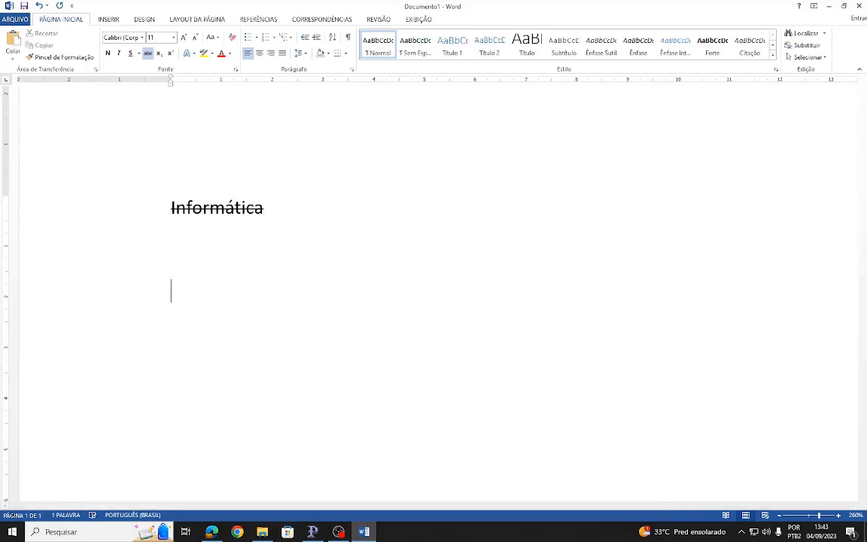
- Turn off strikethrough and write the formula H₂O on the new line, with the 2 as a subscript
{"action": "left_click", "coordinate": [148, 53]}
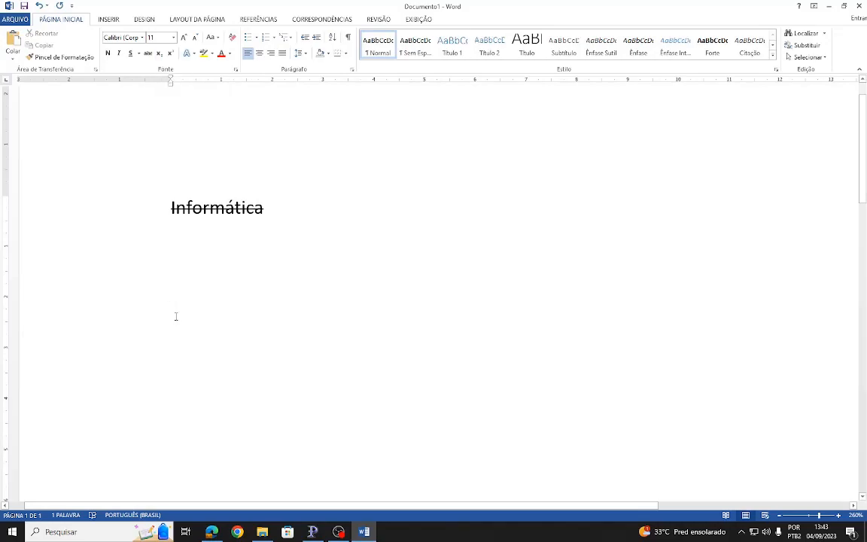
{"action": "type", "text": "H"}
{"action": "left_click", "coordinate": [159, 54]}
{"action": "type", "text": "2"}
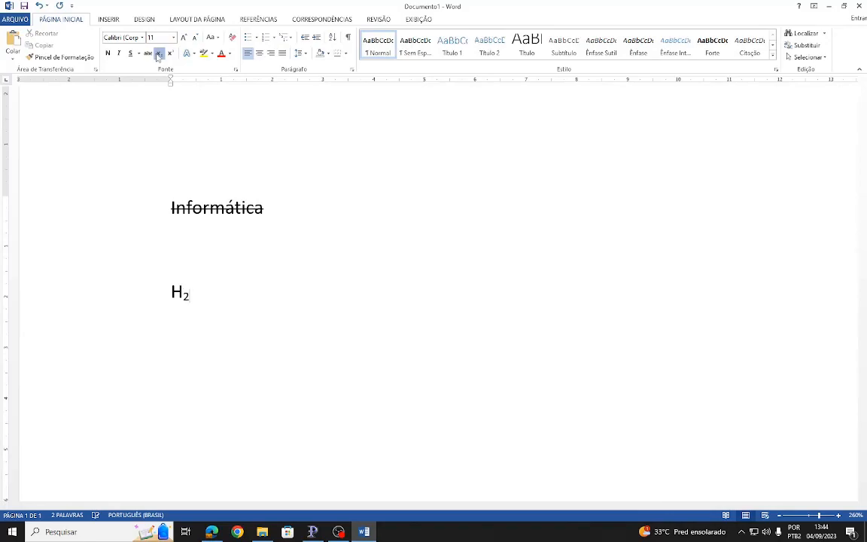
{"action": "left_click", "coordinate": [158, 54]}
{"action": "type", "text": "O"}
{"action": "left_click_drag", "start_coordinate": [183, 298], "coordinate": [190, 298]}
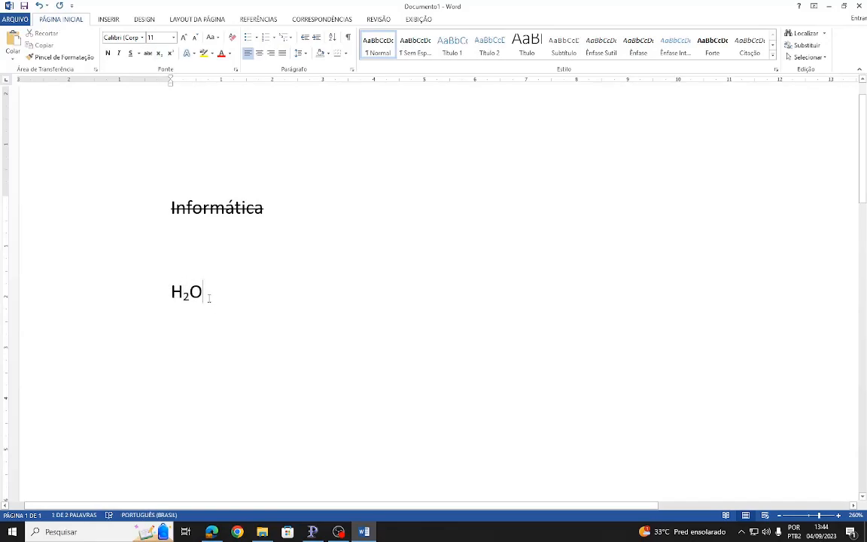
- Write B² without strikethrough on the empty line between "Informática" and H₂O, with the 2 as a superscript
{"action": "left_click", "coordinate": [172, 250]}
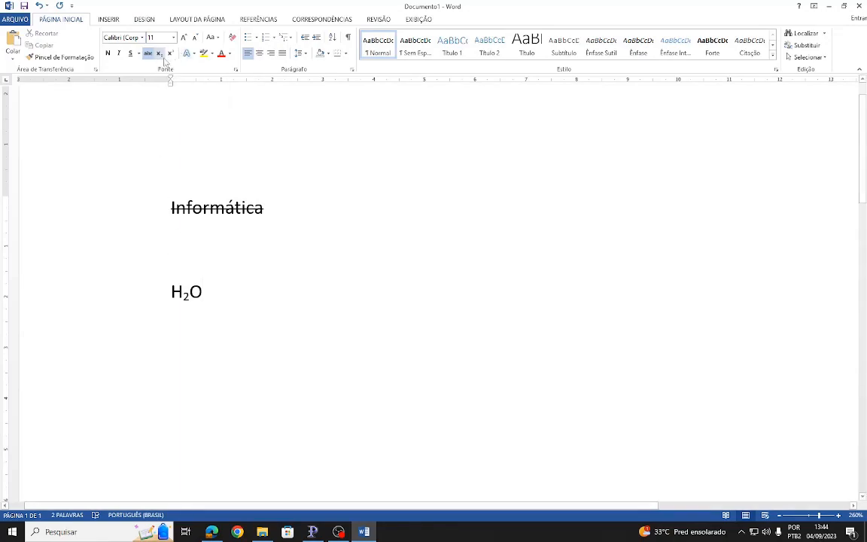
{"action": "type", "text": "b"}
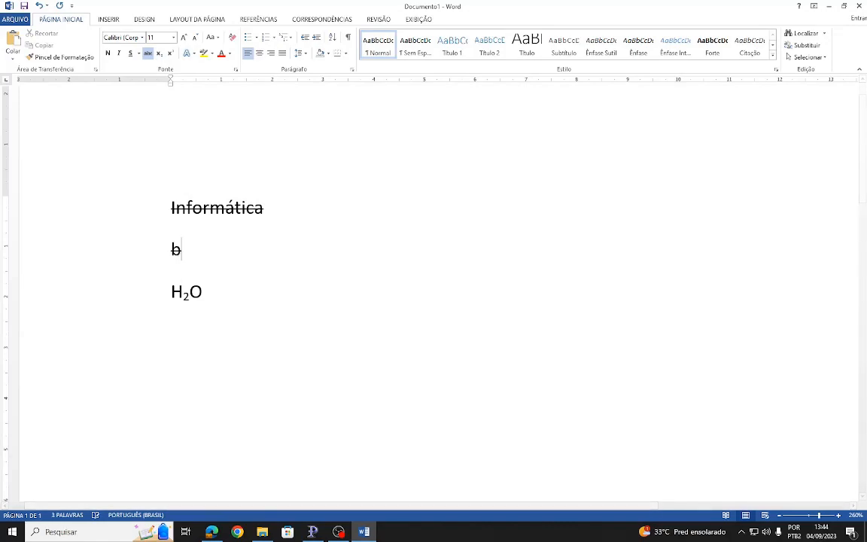
{"action": "double_click", "coordinate": [192, 249]}
{"action": "left_click", "coordinate": [149, 54]}
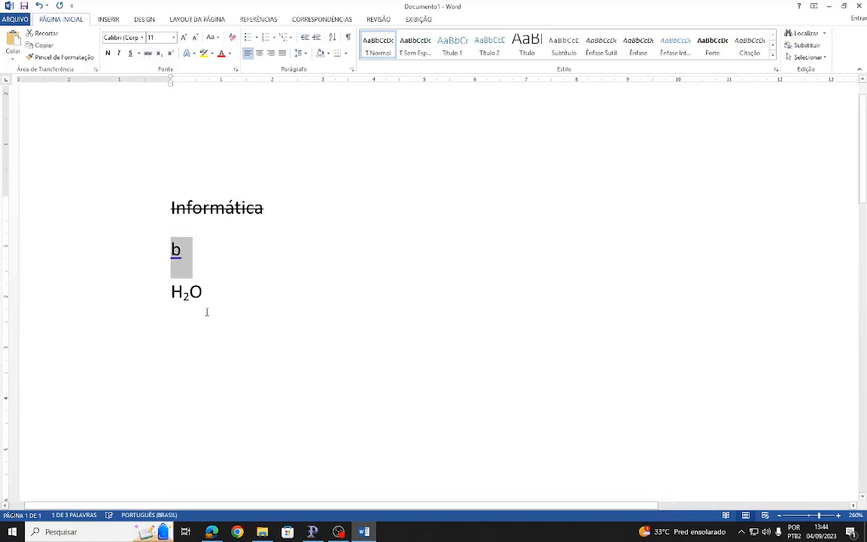
{"action": "left_click", "coordinate": [181, 252]}
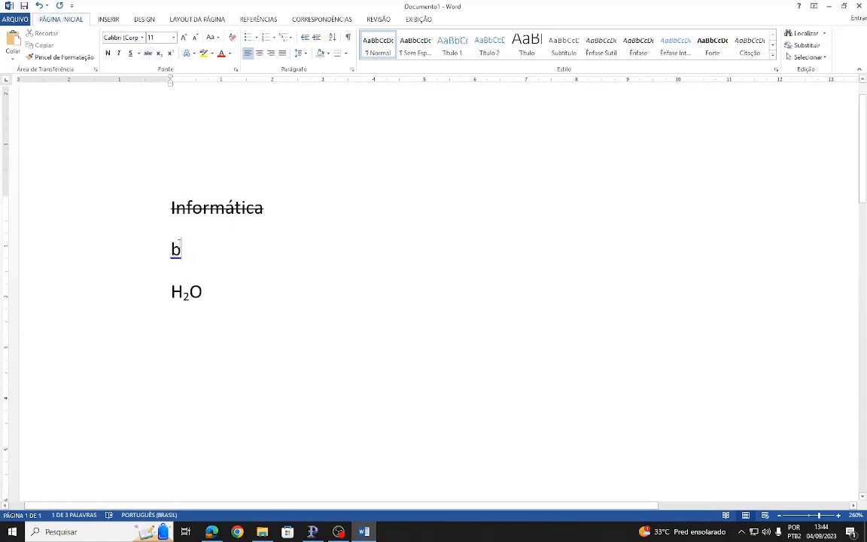
{"action": "left_click", "coordinate": [172, 55]}
{"action": "type", "text": "2"}
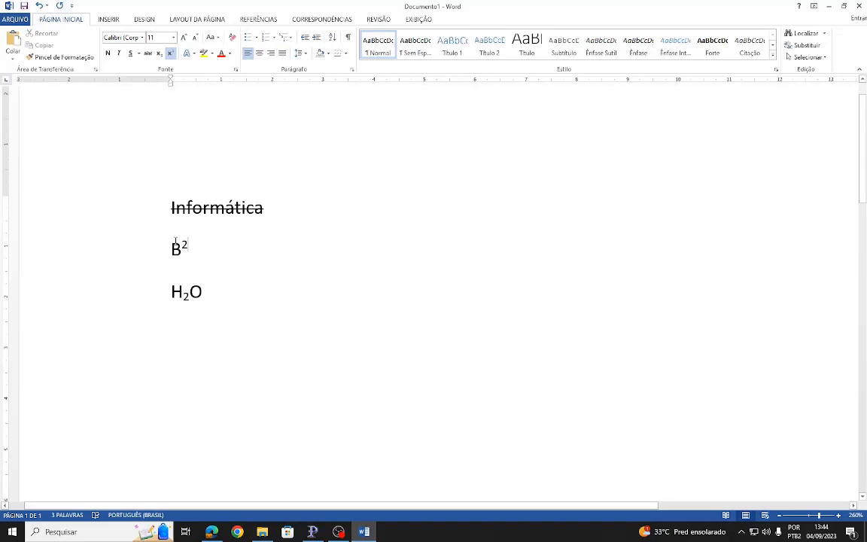
- Delete the B² and H₂O lines and clear all formatting from "Informática"
{"action": "left_click_drag", "start_coordinate": [210, 309], "coordinate": [132, 248]}
{"action": "key", "text": "Delete"}
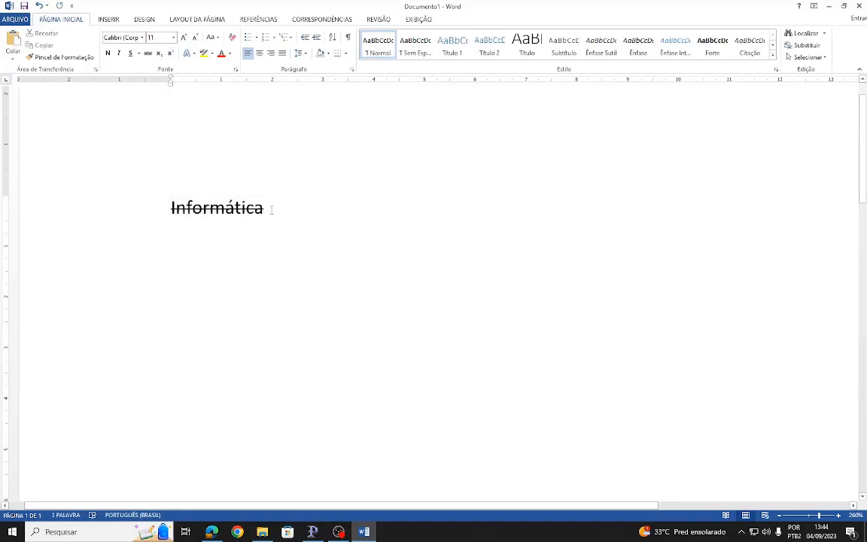
{"action": "left_click", "coordinate": [136, 201]}
{"action": "left_click", "coordinate": [232, 37]}
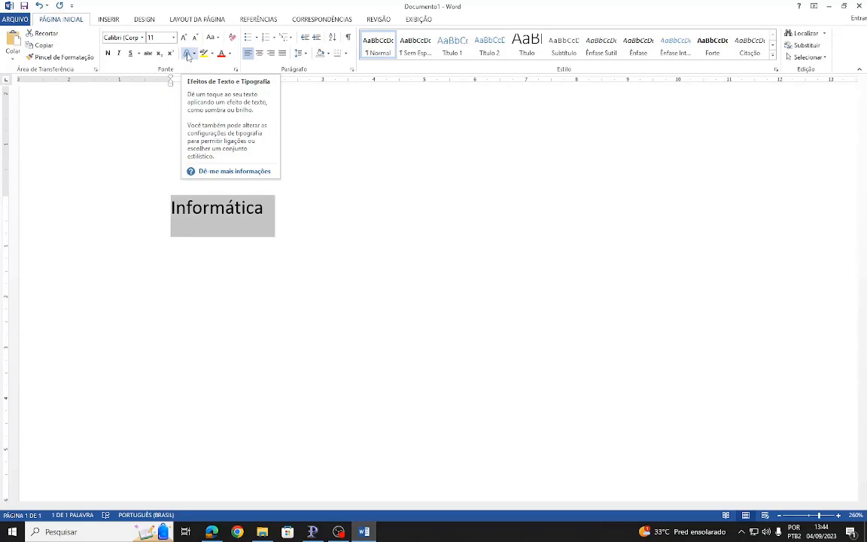
- Look through the text effects available for "Informática", including the shadow and number style options, without applying any
{"action": "left_click", "coordinate": [188, 54]}
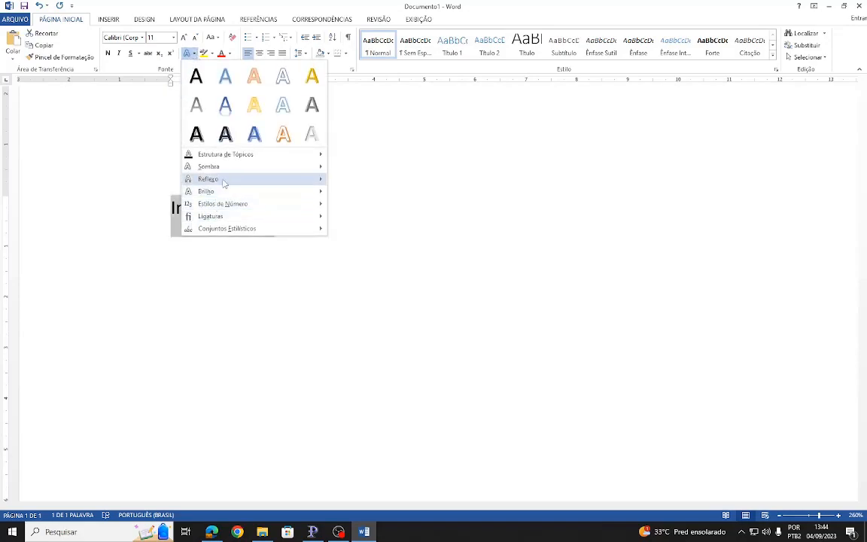
{"action": "mouse_move", "coordinate": [247, 175]}
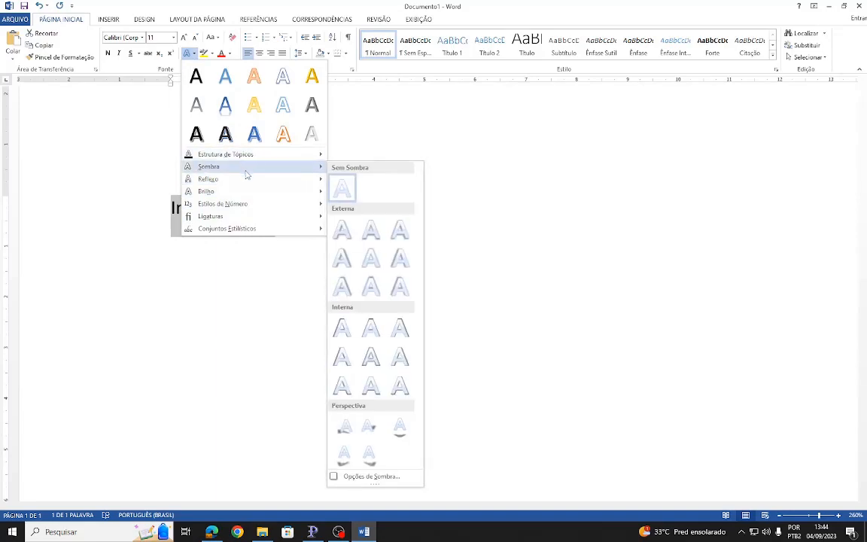
{"action": "mouse_move", "coordinate": [244, 216]}
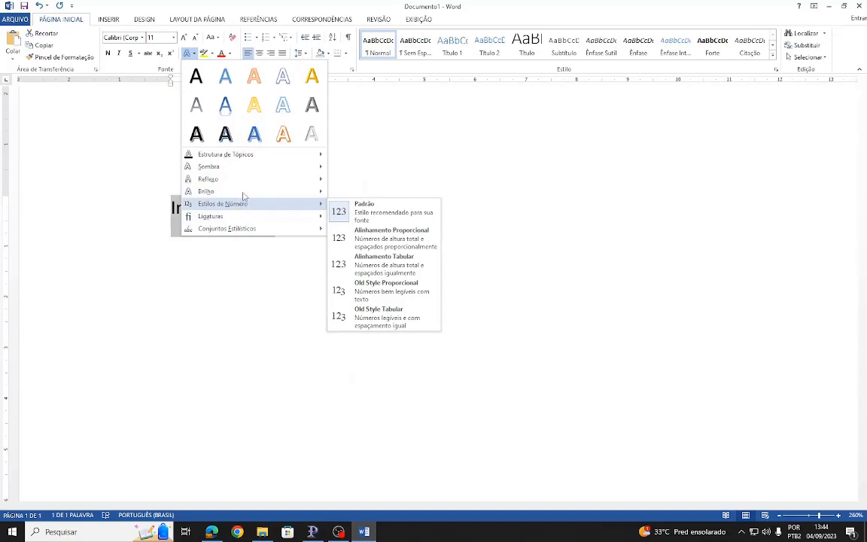
{"action": "left_click", "coordinate": [422, 105]}
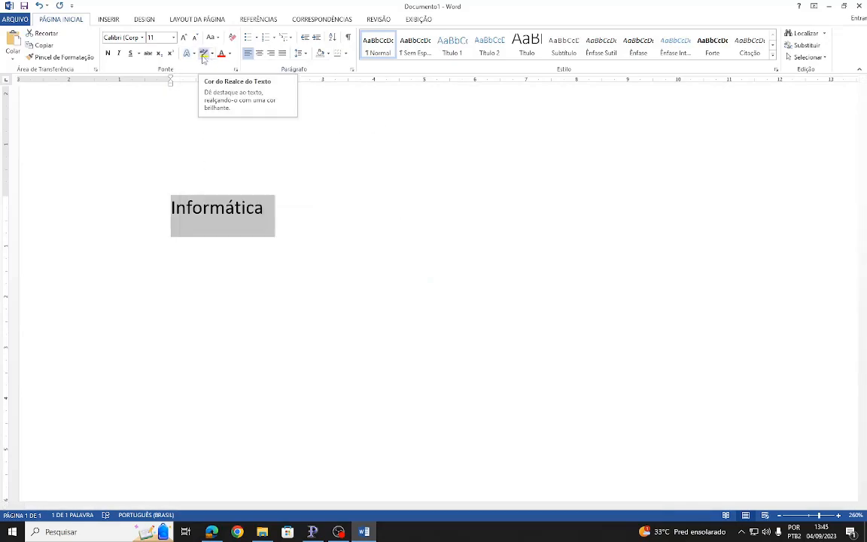
- Highlight "Informática" in yellow and change its highlight color to red
{"action": "left_click", "coordinate": [202, 54]}
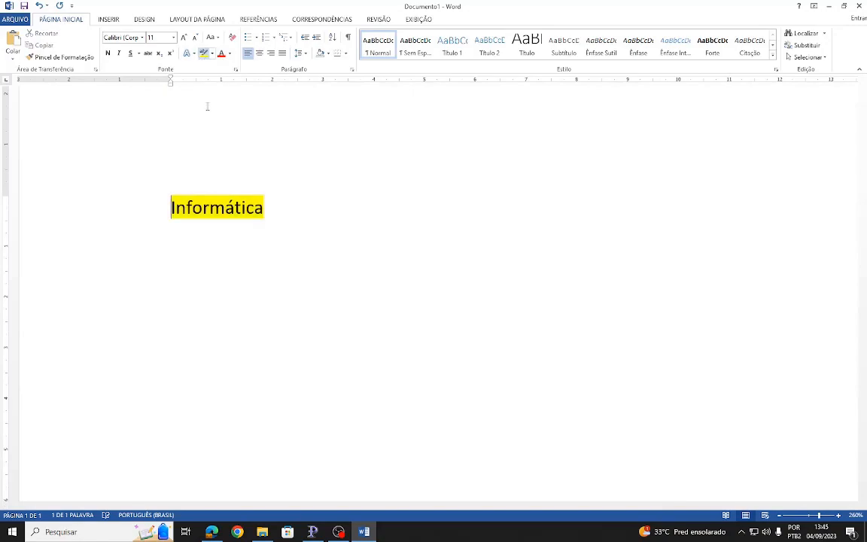
{"action": "left_click_drag", "start_coordinate": [272, 211], "coordinate": [162, 207]}
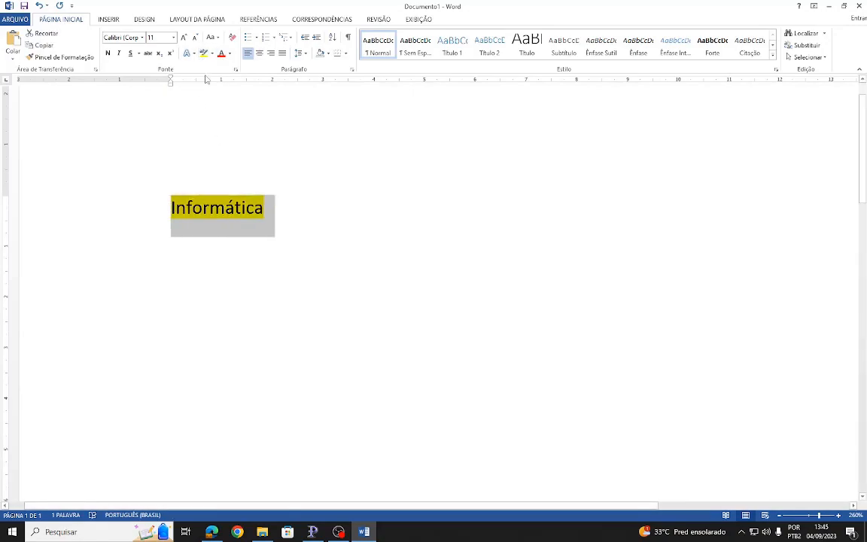
{"action": "left_click", "coordinate": [213, 54]}
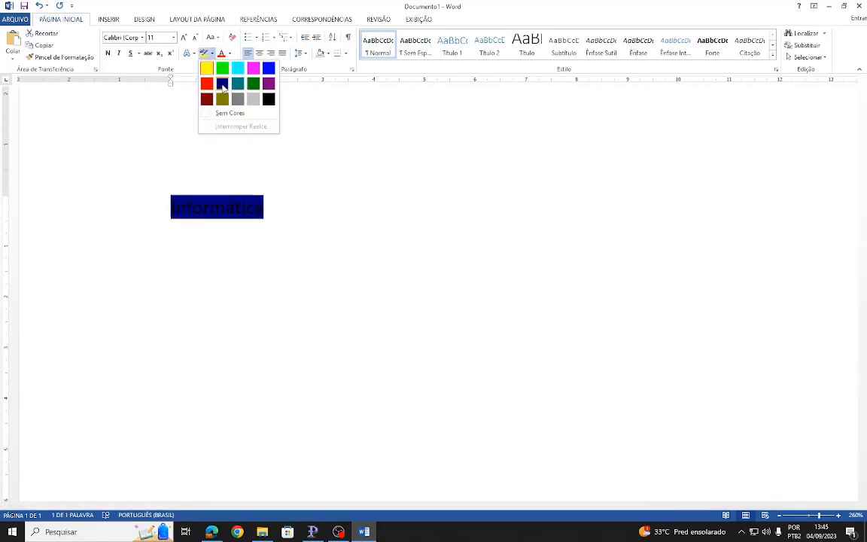
{"action": "left_click", "coordinate": [208, 83]}
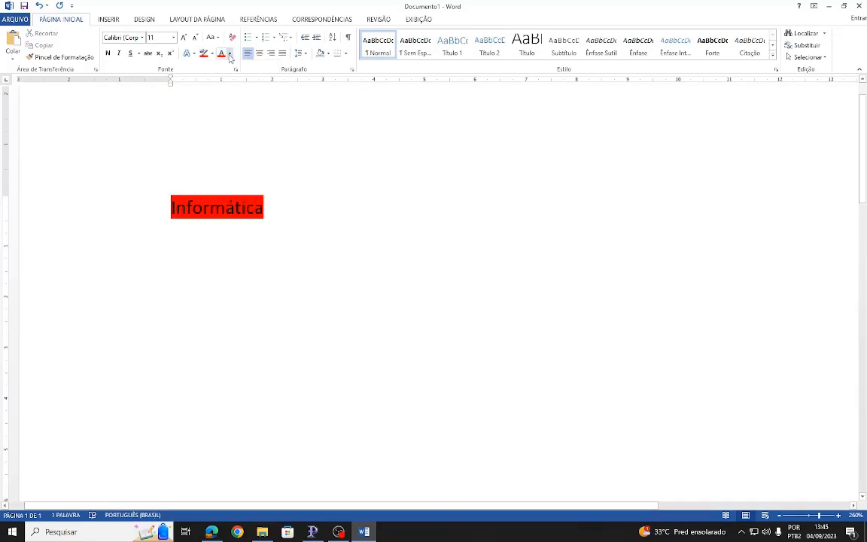
- Set the font color of "Informática" to yellow and deselect the word
{"action": "left_click", "coordinate": [229, 54]}
{"action": "left_click", "coordinate": [248, 147]}
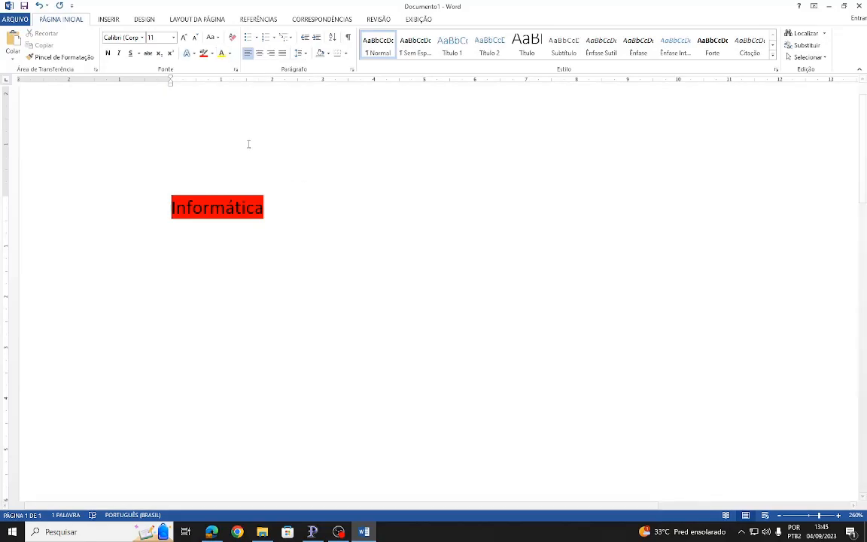
{"action": "left_click_drag", "start_coordinate": [269, 210], "coordinate": [149, 210]}
{"action": "left_click", "coordinate": [220, 53]}
{"action": "left_click", "coordinate": [377, 233]}
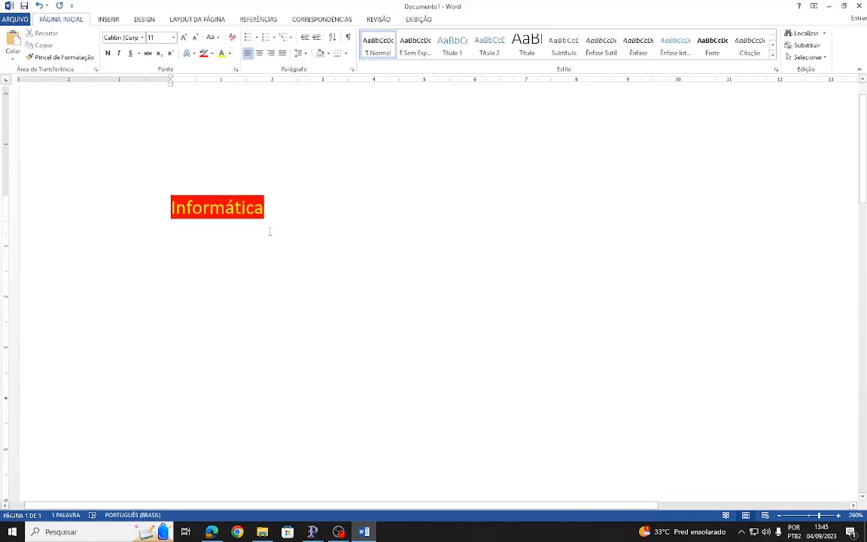
- Reset the font color of "Informática" to automatic and remove its highlight
{"action": "left_click", "coordinate": [143, 192]}
{"action": "left_click", "coordinate": [229, 52]}
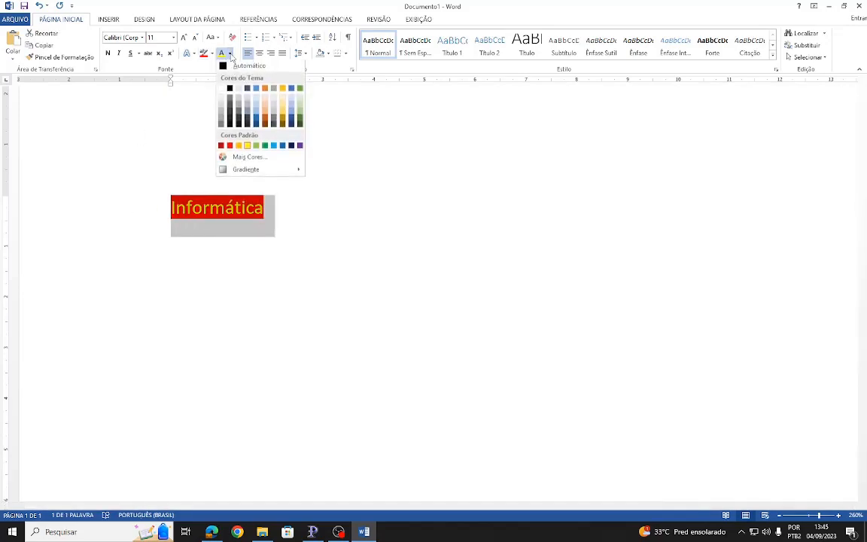
{"action": "left_click", "coordinate": [226, 66]}
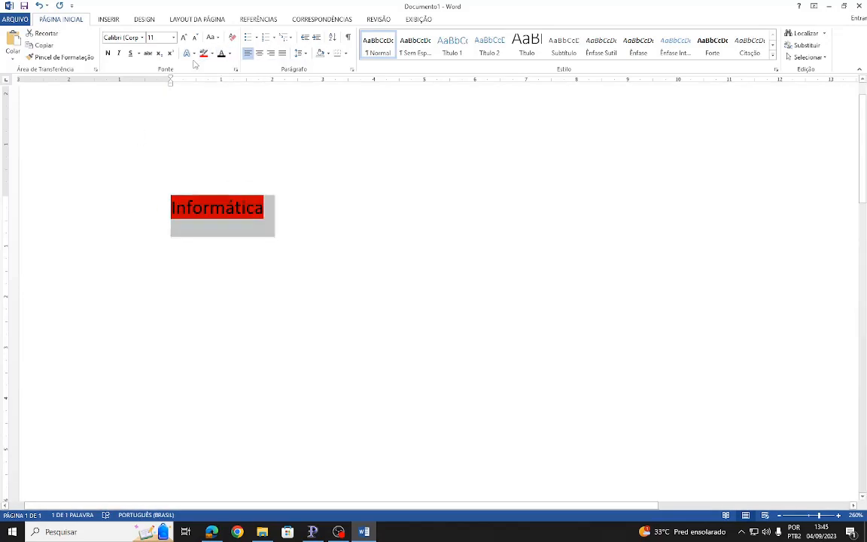
{"action": "left_click", "coordinate": [213, 54]}
{"action": "left_click", "coordinate": [226, 112]}
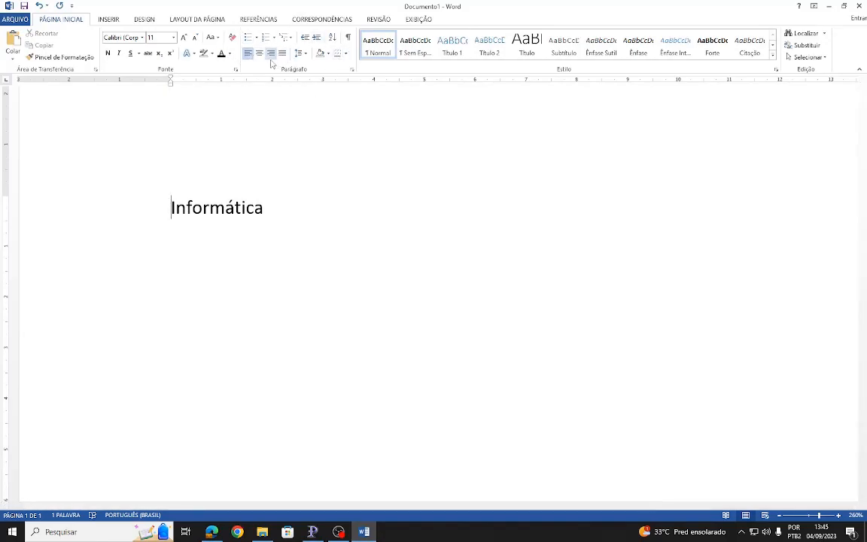
- Align the "Informática" paragraph to the center, to the right and finally as justified
{"action": "left_click", "coordinate": [269, 198]}
{"action": "scroll", "coordinate": [254, 173], "scroll_direction": "down", "scroll_amount": 2}
{"action": "scroll", "coordinate": [254, 173], "scroll_direction": "down", "scroll_amount": 4}
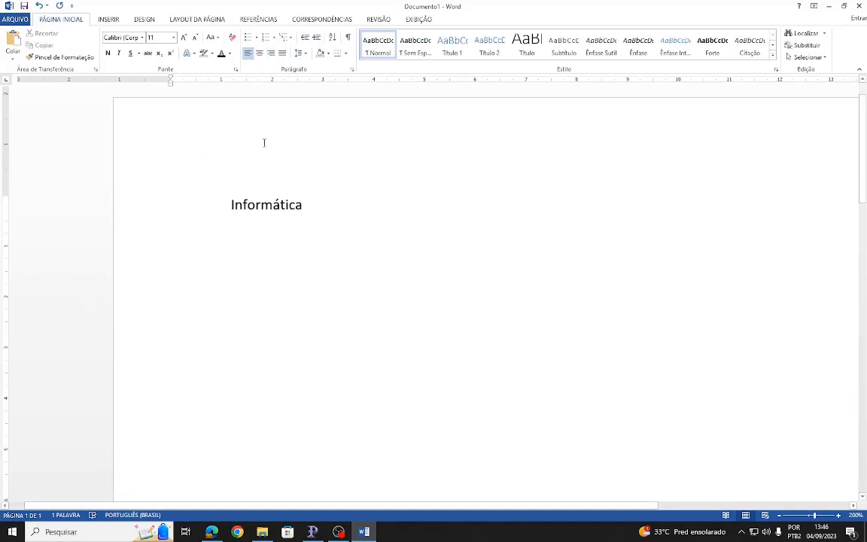
{"action": "left_click", "coordinate": [260, 54]}
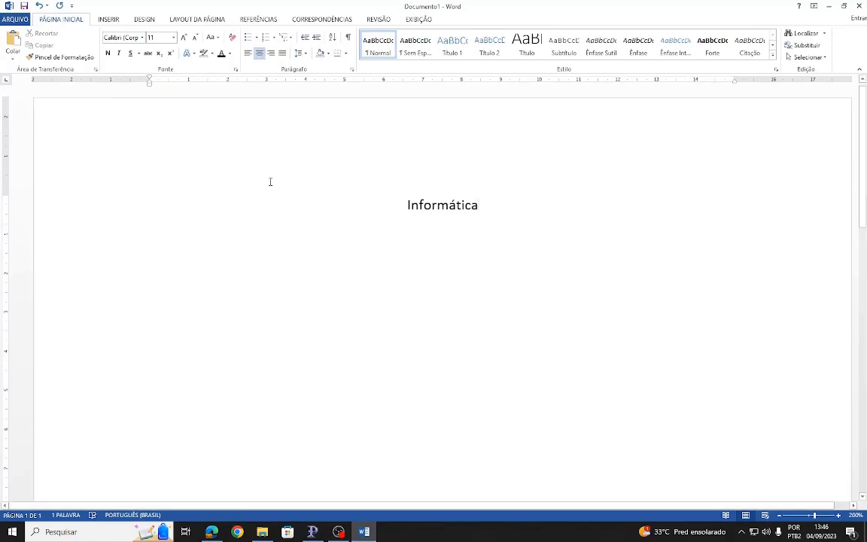
{"action": "left_click", "coordinate": [272, 54]}
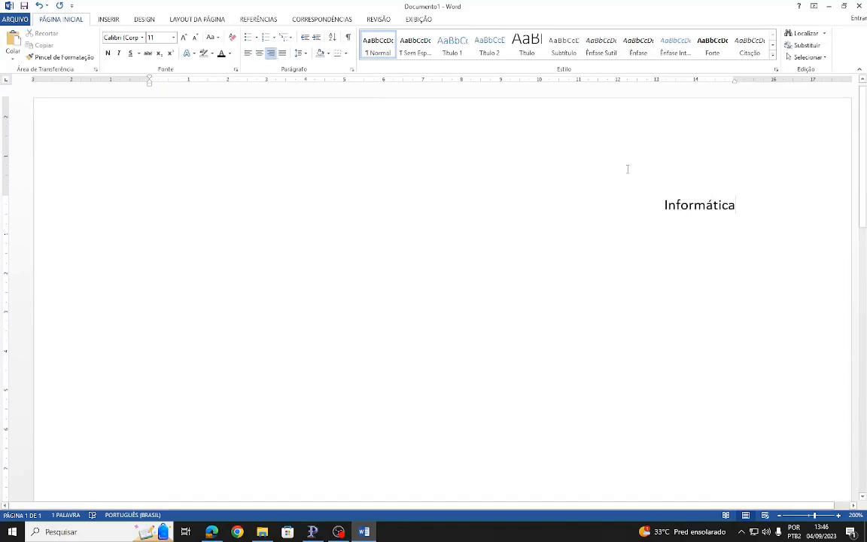
{"action": "left_click", "coordinate": [282, 54]}
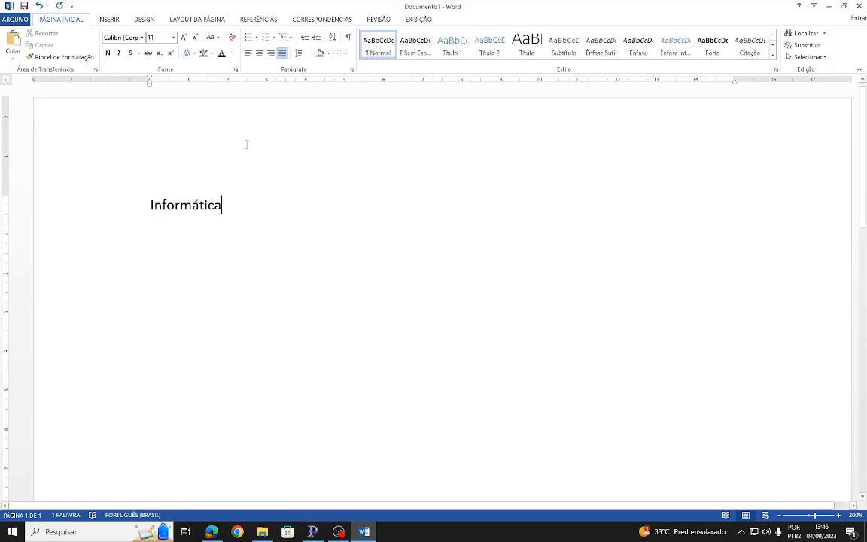
- Delete the word "Informática" so the document is empty
{"action": "left_click_drag", "start_coordinate": [205, 214], "coordinate": [148, 211]}
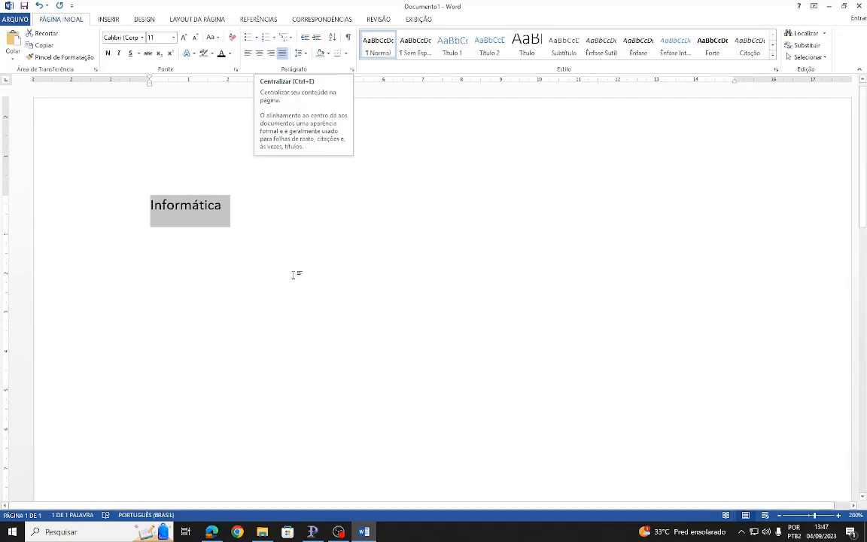
{"action": "left_click", "coordinate": [271, 231]}
{"action": "left_click_drag", "start_coordinate": [238, 207], "coordinate": [118, 219]}
{"action": "key", "text": "ctrl+j"}
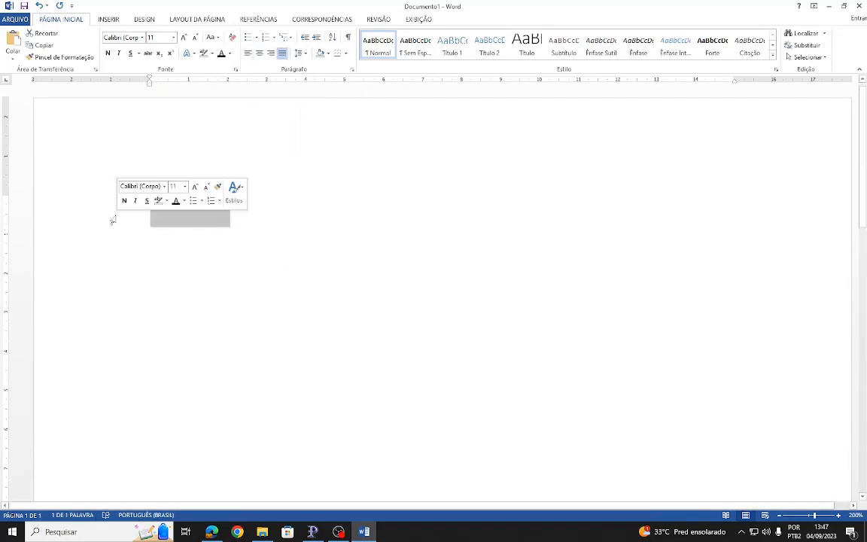
{"action": "key", "text": "Delete"}
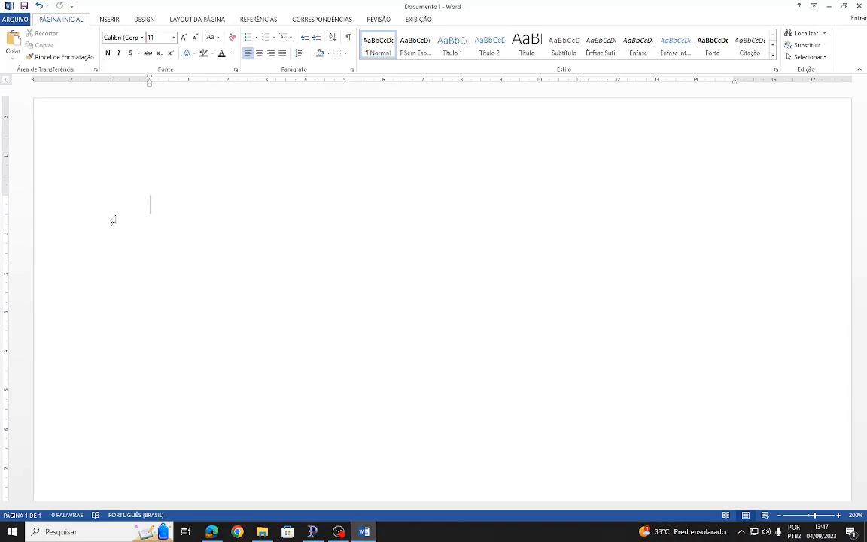
- Generate sample text of four paragraphs with five sentences each using =rand(4,5)
{"action": "type", "text": "=rand("}
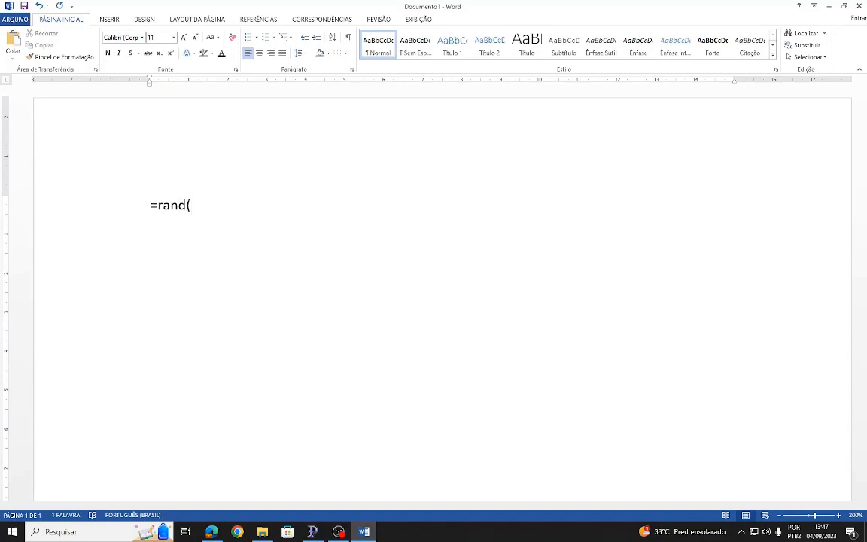
{"action": "type", "text": "4,5)"}
{"action": "left_click_drag", "start_coordinate": [155, 206], "coordinate": [186, 208]}
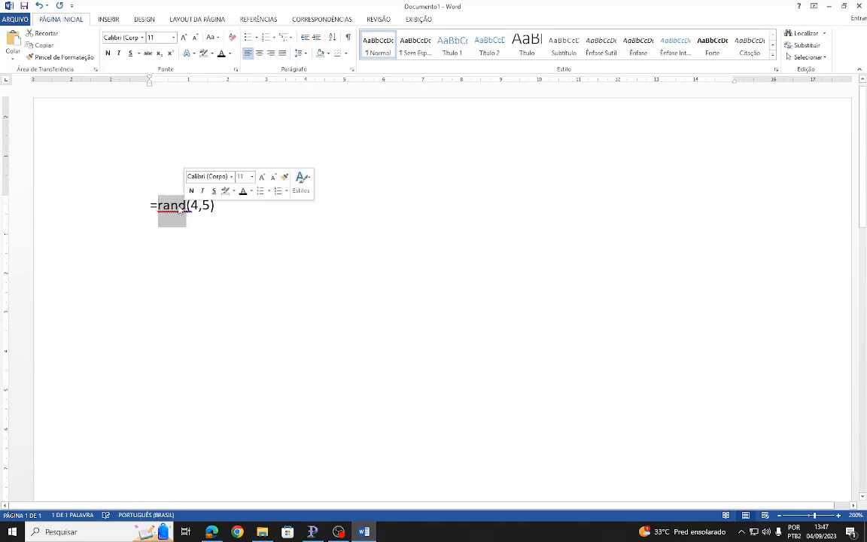
{"action": "left_click_drag", "start_coordinate": [192, 205], "coordinate": [210, 205]}
{"action": "left_click", "coordinate": [223, 204]}
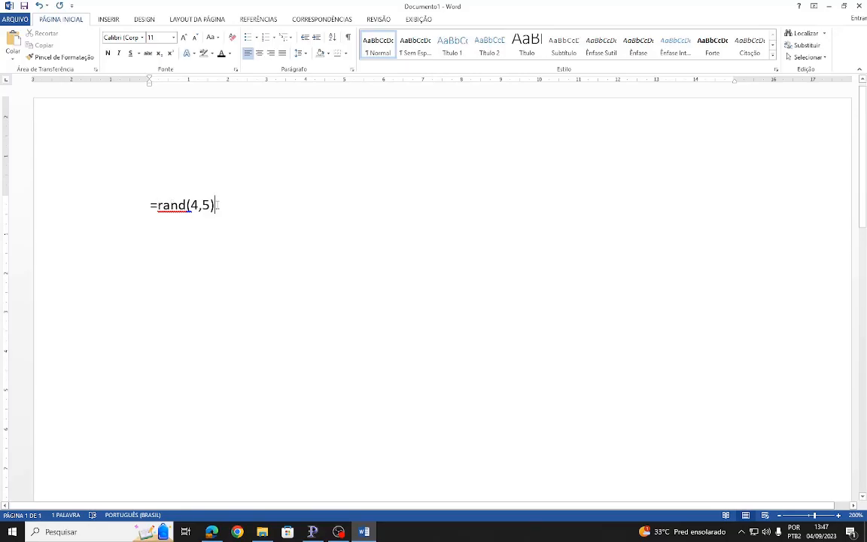
{"action": "key", "text": "Return"}
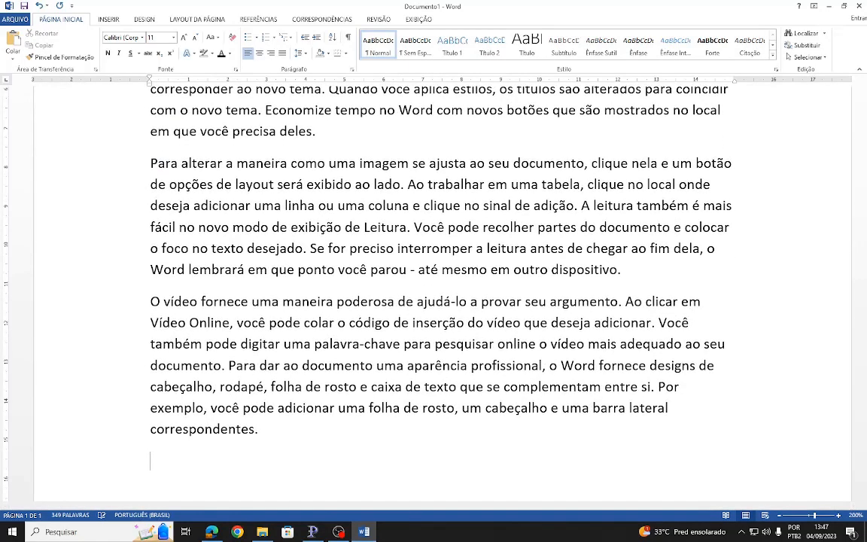
- Examine the generated paragraphs and the gaps between them, marking the third and second paragraphs for comparison
{"action": "scroll", "coordinate": [216, 205], "scroll_direction": "up", "scroll_amount": 6}
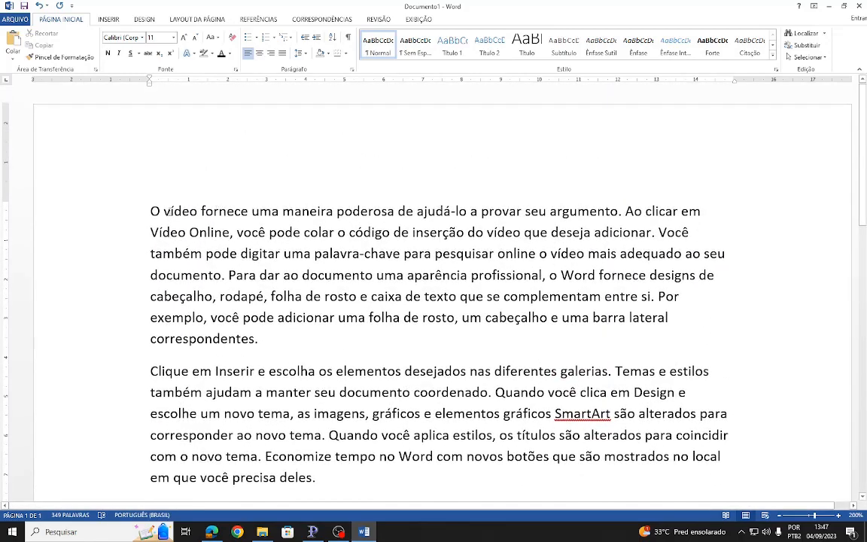
{"action": "scroll", "coordinate": [165, 219], "scroll_direction": "down", "scroll_amount": 6}
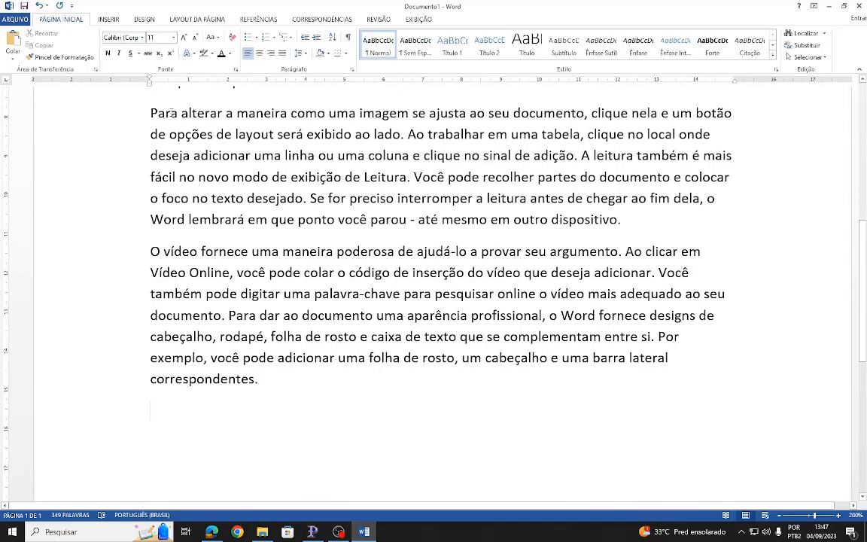
{"action": "left_click_drag", "start_coordinate": [152, 113], "coordinate": [186, 219]}
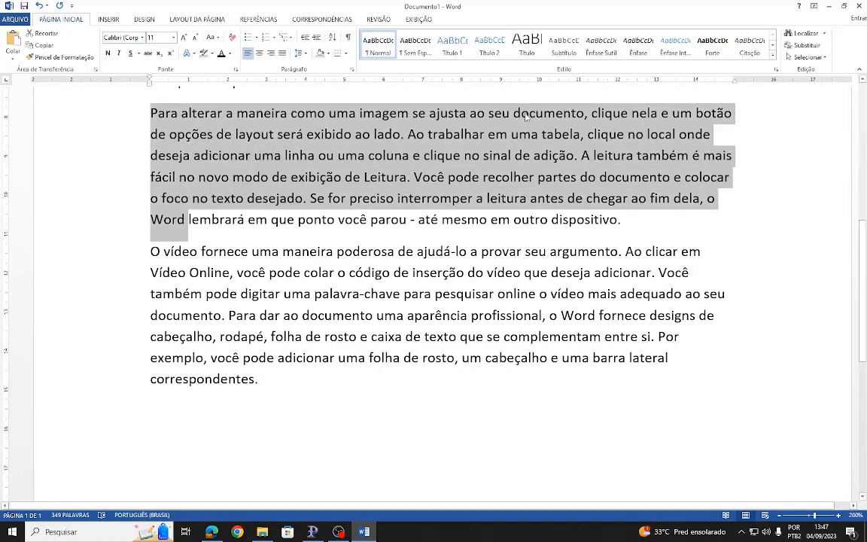
{"action": "scroll", "coordinate": [484, 87], "scroll_direction": "up", "scroll_amount": 3}
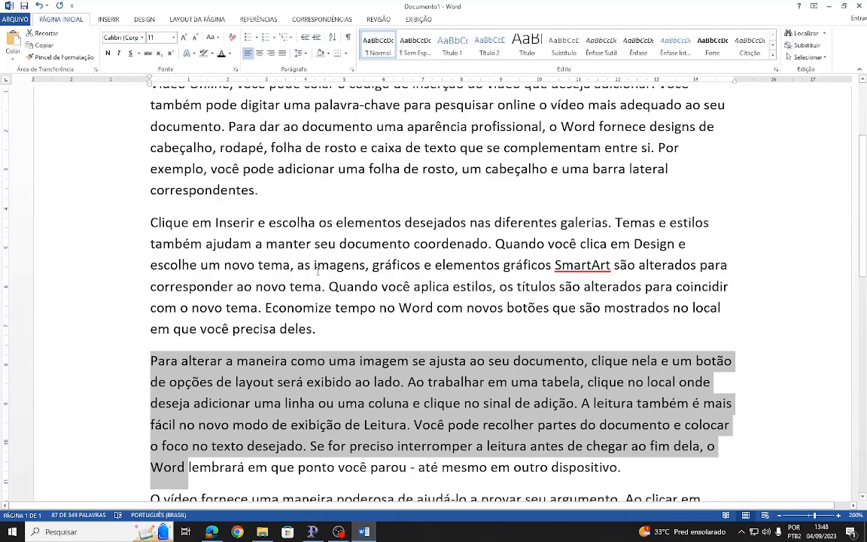
{"action": "scroll", "coordinate": [317, 273], "scroll_direction": "up", "scroll_amount": 3}
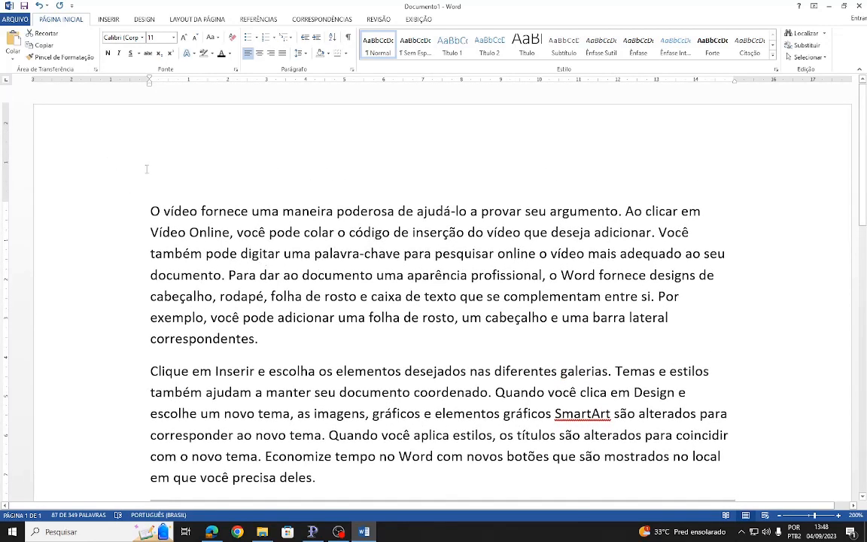
{"action": "scroll", "coordinate": [153, 218], "scroll_direction": "down", "scroll_amount": 2}
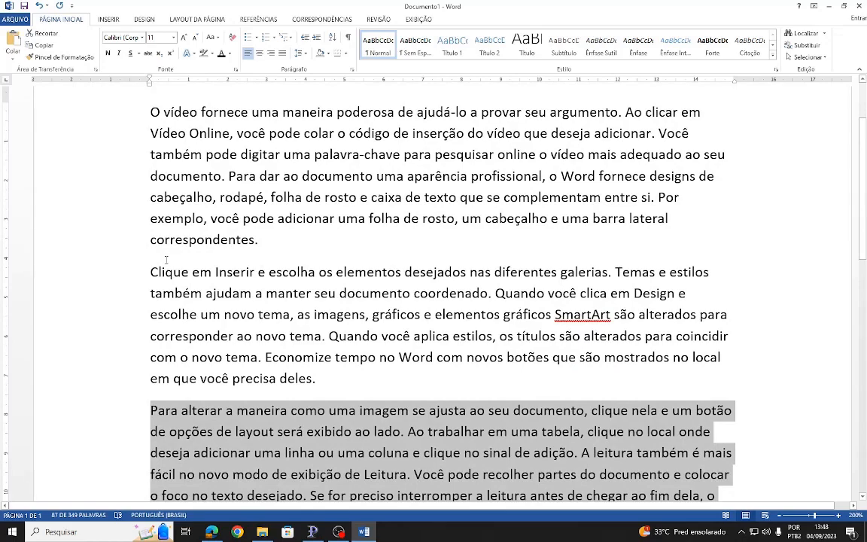
{"action": "left_click", "coordinate": [154, 255]}
{"action": "left_click_drag", "start_coordinate": [324, 378], "coordinate": [169, 256]}
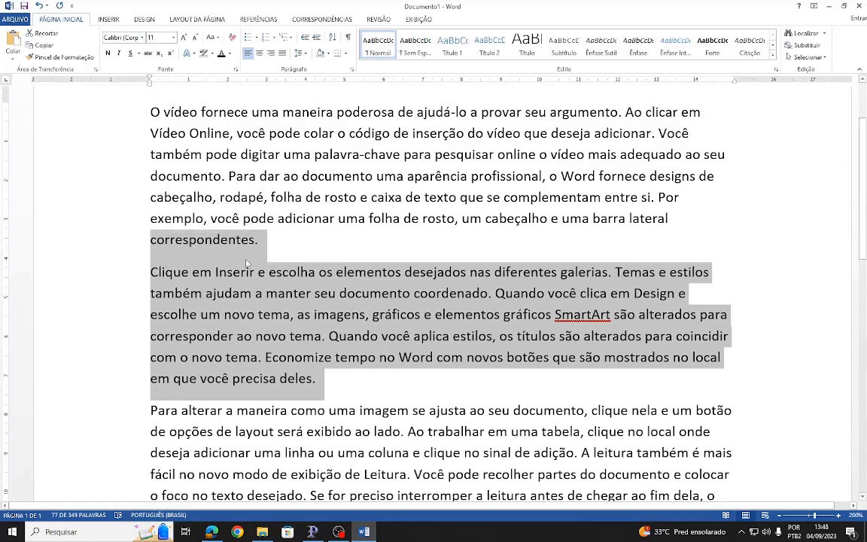
{"action": "scroll", "coordinate": [246, 263], "scroll_direction": "down", "scroll_amount": 6}
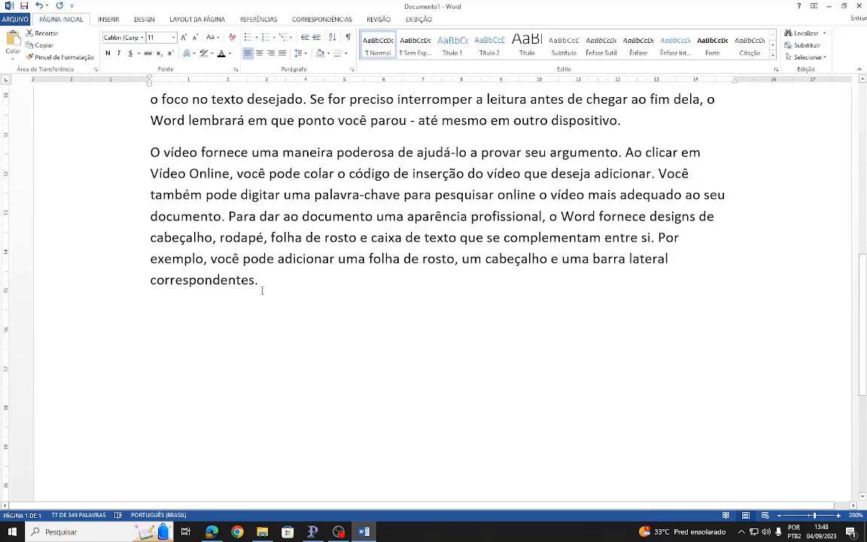
{"action": "scroll", "coordinate": [262, 290], "scroll_direction": "up", "scroll_amount": 1}
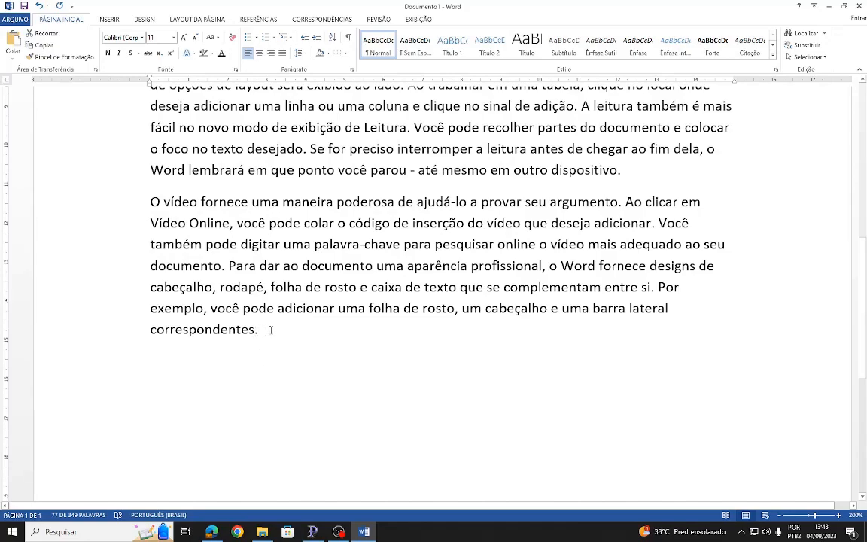
- Set the spacing after paragraphs to 0 pt for all four paragraphs
{"action": "left_click_drag", "start_coordinate": [263, 331], "coordinate": [153, 47]}
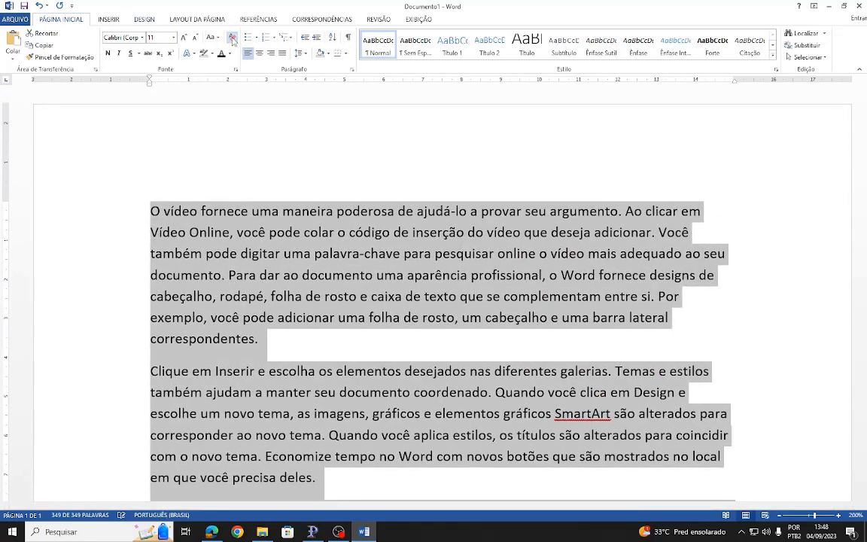
{"action": "left_click", "coordinate": [352, 72]}
{"action": "left_click_drag", "start_coordinate": [202, 106], "coordinate": [546, 16]}
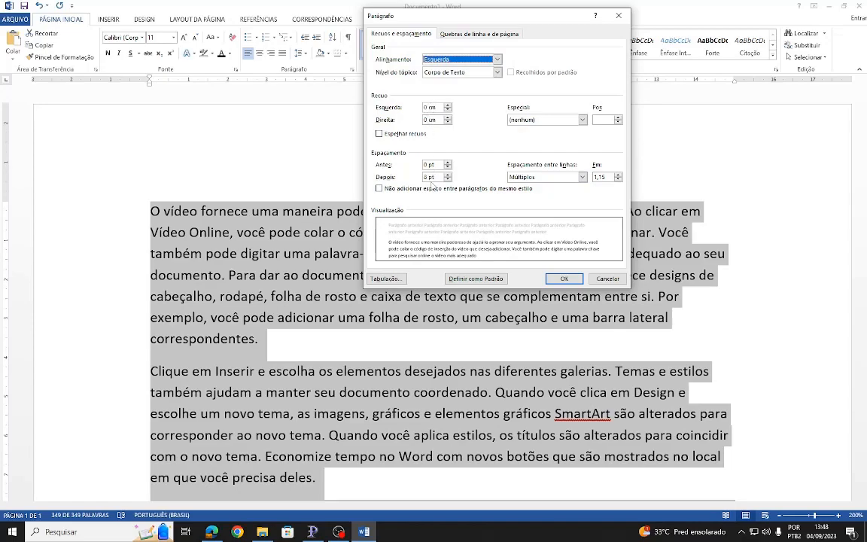
{"action": "left_click_drag", "start_coordinate": [436, 178], "coordinate": [356, 174]}
{"action": "type", "text": "0"}
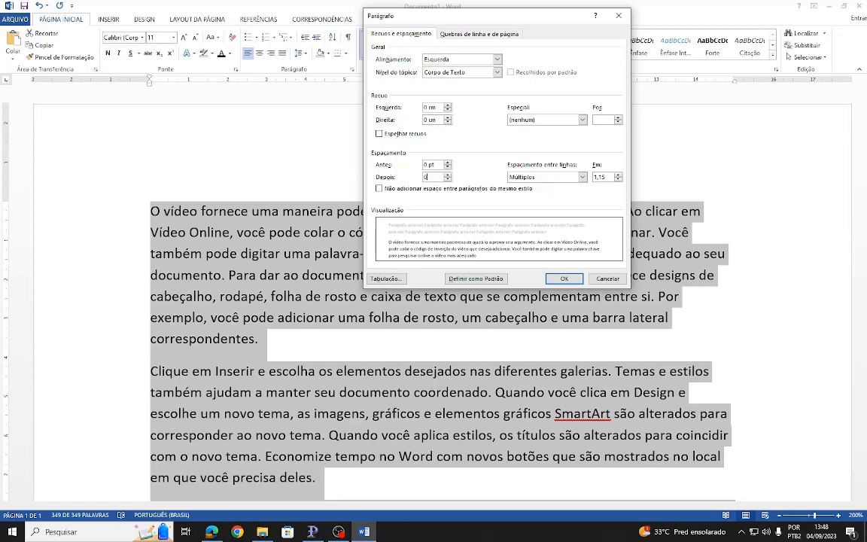
{"action": "left_click", "coordinate": [564, 279]}
{"action": "key", "text": "Return"}
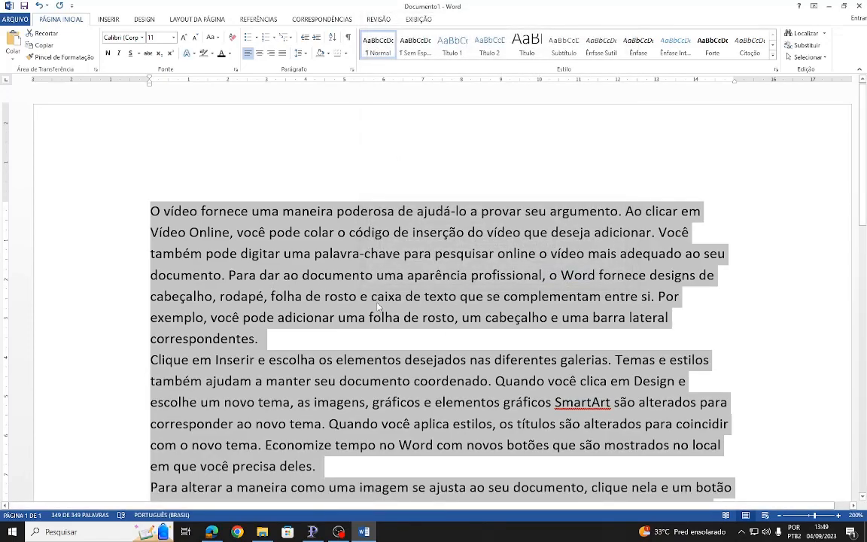
{"action": "left_click", "coordinate": [336, 317]}
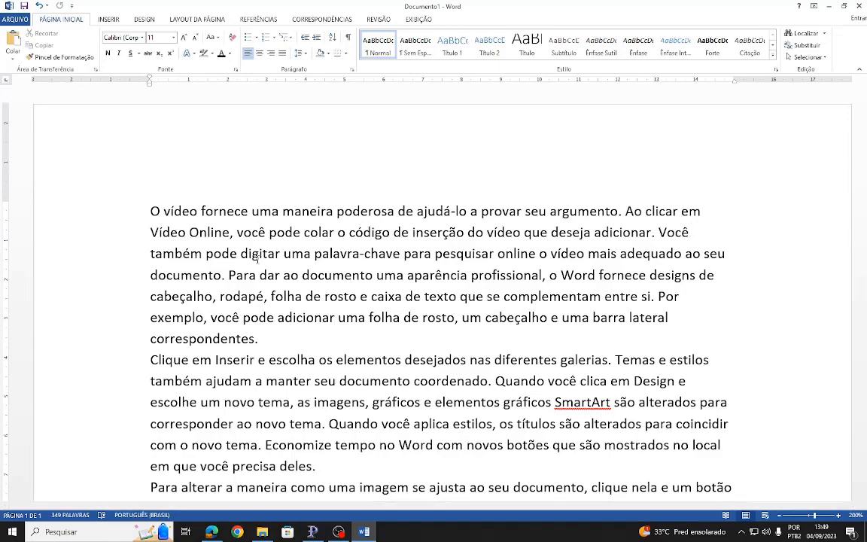
- Format the entire text in Arial size 12 with justified alignment
{"action": "key", "text": "ctrl+Home"}
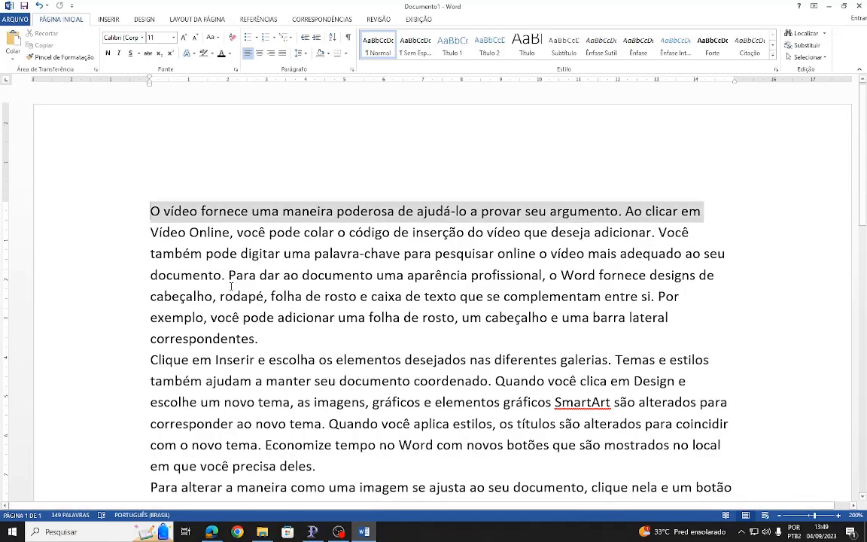
{"action": "key", "text": "ctrl+shift+End"}
{"action": "scroll", "coordinate": [271, 383], "scroll_direction": "up", "scroll_amount": 15}
{"action": "scroll", "coordinate": [275, 388], "scroll_direction": "up", "scroll_amount": 1}
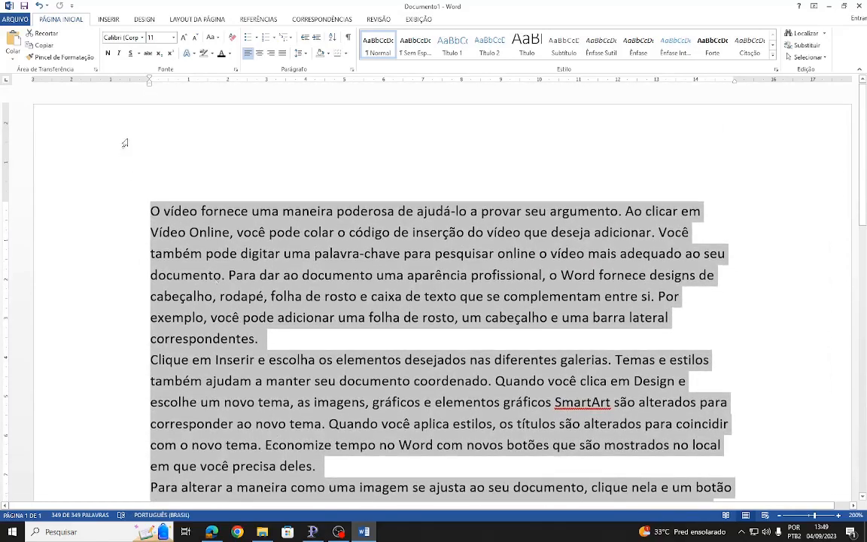
{"action": "left_click", "coordinate": [142, 38]}
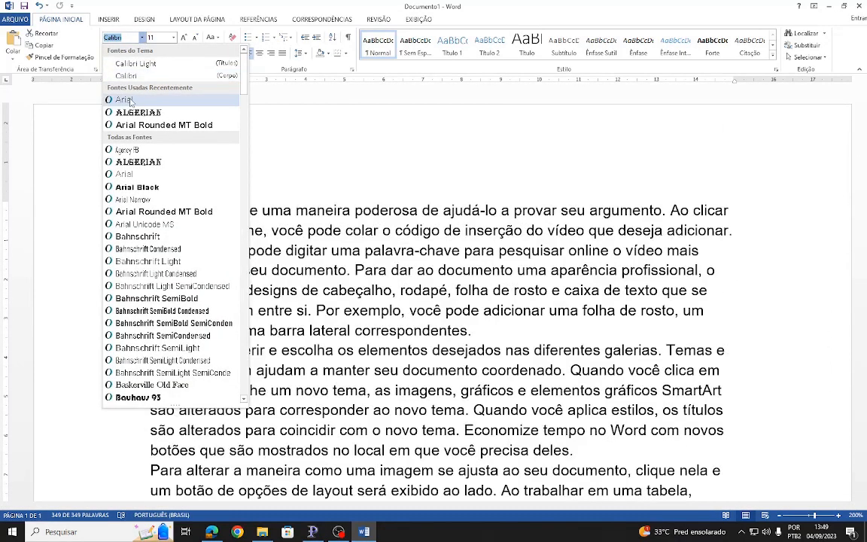
{"action": "left_click", "coordinate": [131, 101]}
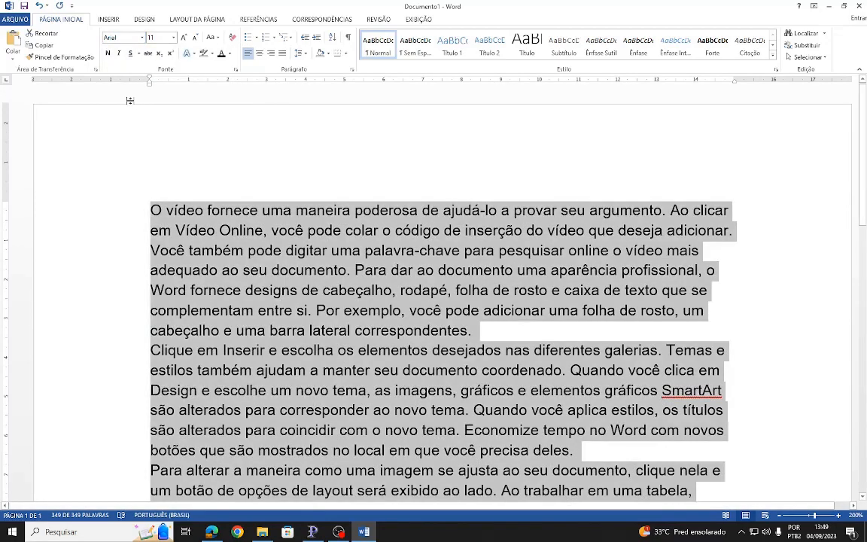
{"action": "left_click", "coordinate": [174, 38]}
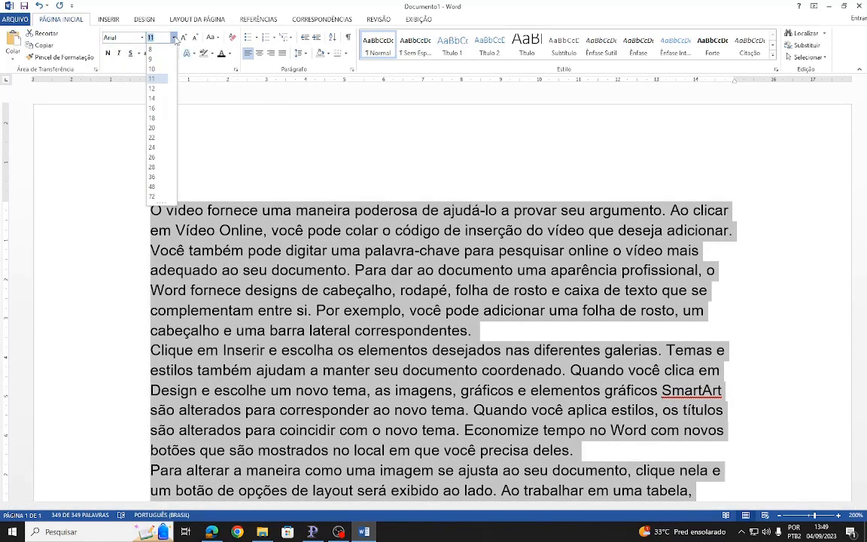
{"action": "left_click", "coordinate": [153, 88]}
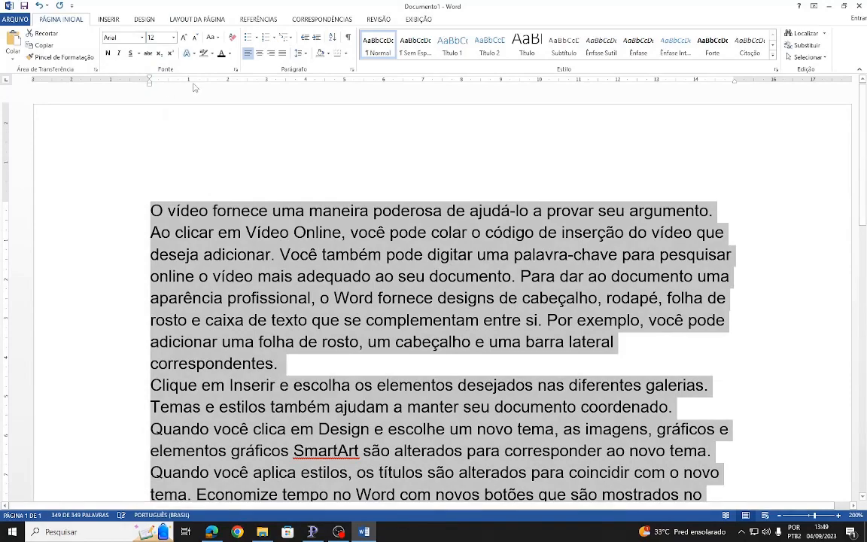
{"action": "left_click", "coordinate": [282, 53]}
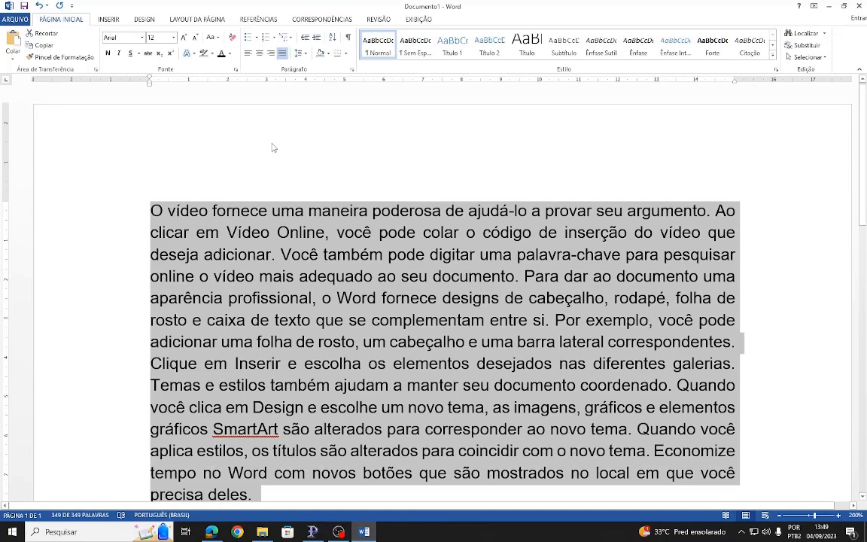
- Try line spacings of 1,0, 1,15, 1,5, 2,0, 2,5 and 3,0 in turn on the whole text
{"action": "left_click", "coordinate": [305, 55]}
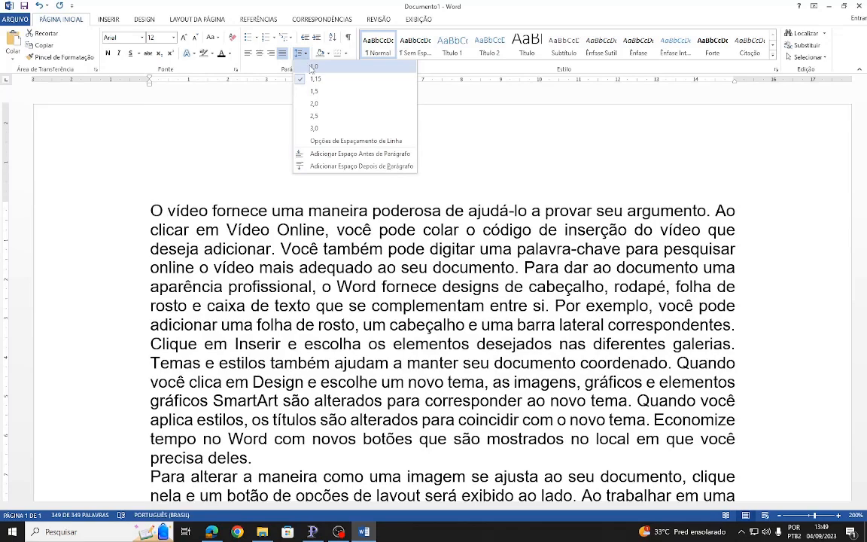
{"action": "left_click", "coordinate": [314, 67]}
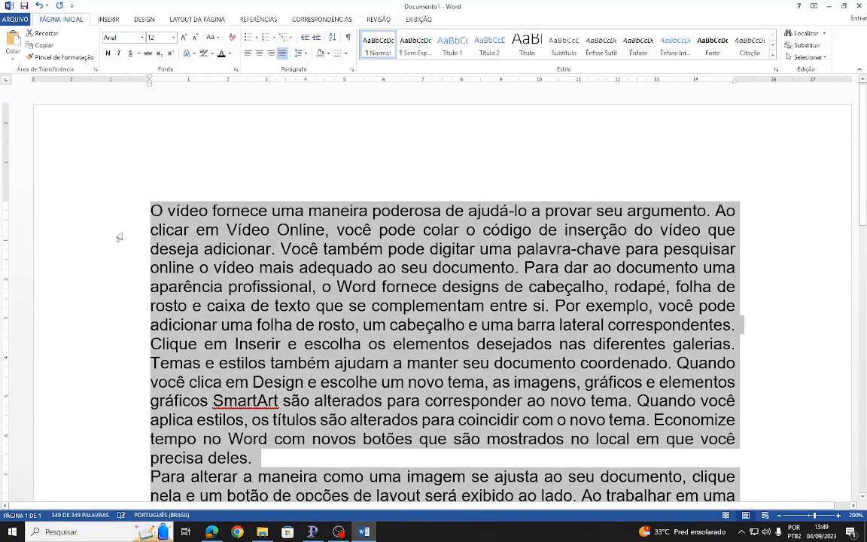
{"action": "left_click", "coordinate": [300, 53]}
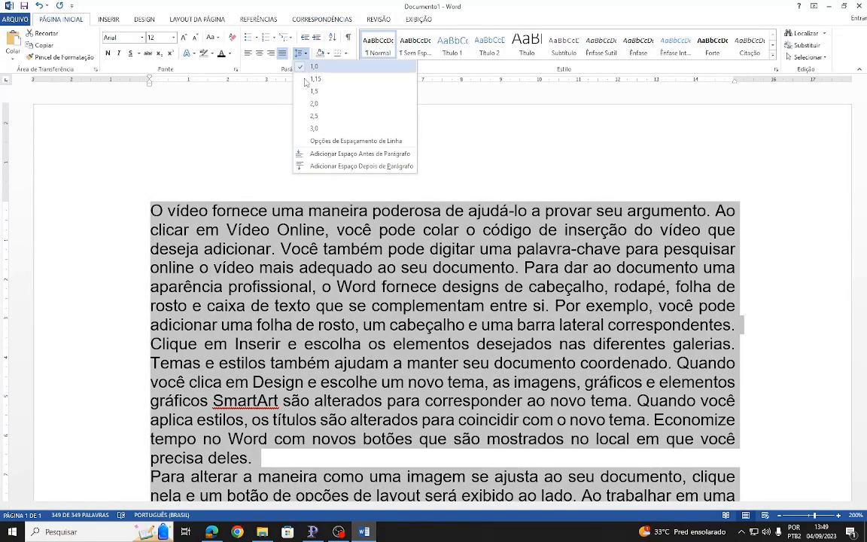
{"action": "left_click", "coordinate": [306, 83]}
{"action": "key", "text": "ctrl+t"}
{"action": "left_click", "coordinate": [300, 53]}
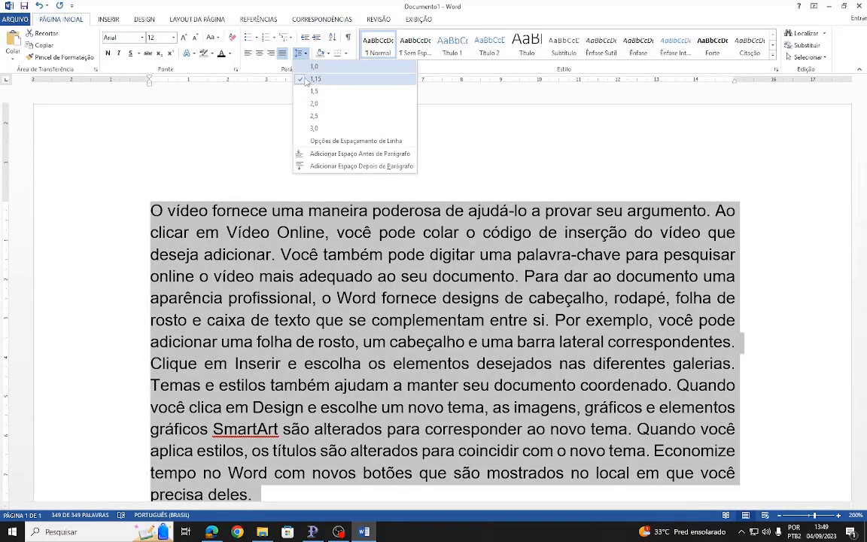
{"action": "left_click", "coordinate": [308, 92]}
{"action": "left_click", "coordinate": [300, 53]}
{"action": "left_click", "coordinate": [313, 103]}
{"action": "key", "text": "ctrl+t"}
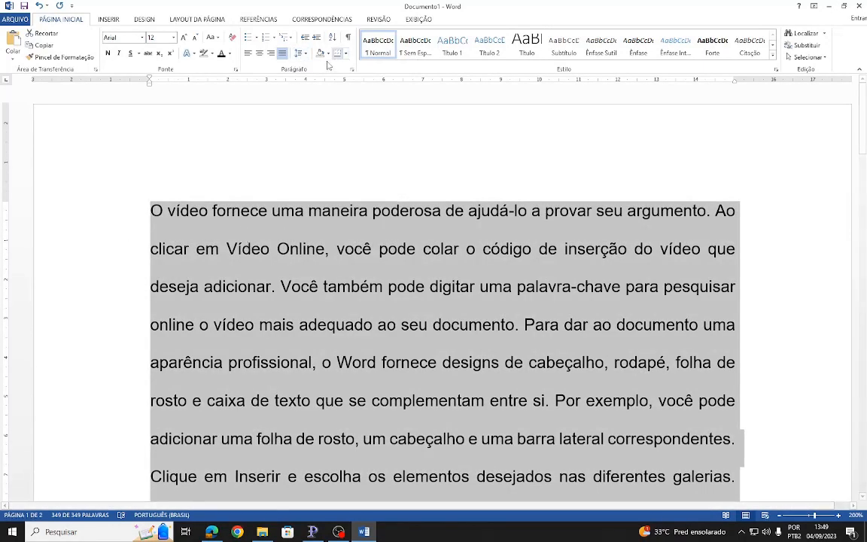
{"action": "left_click", "coordinate": [302, 54]}
{"action": "left_click", "coordinate": [308, 114]}
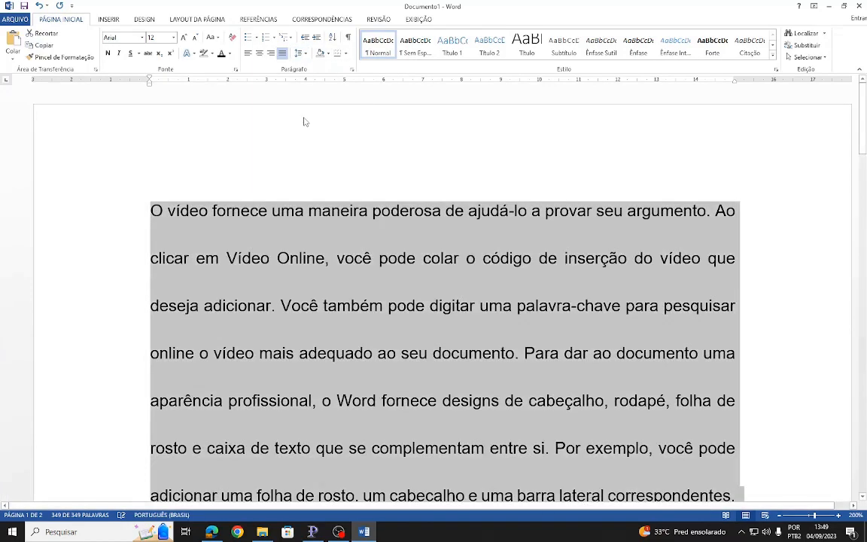
{"action": "left_click", "coordinate": [303, 54]}
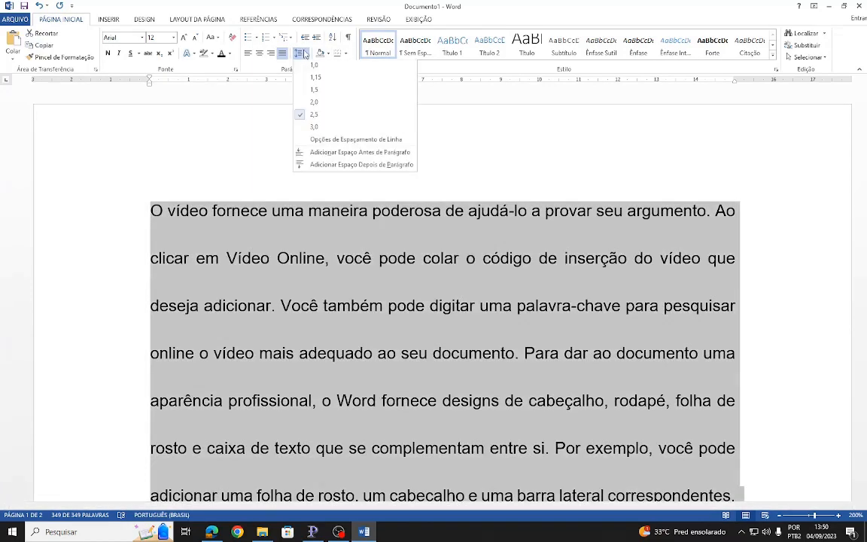
{"action": "left_click", "coordinate": [307, 126]}
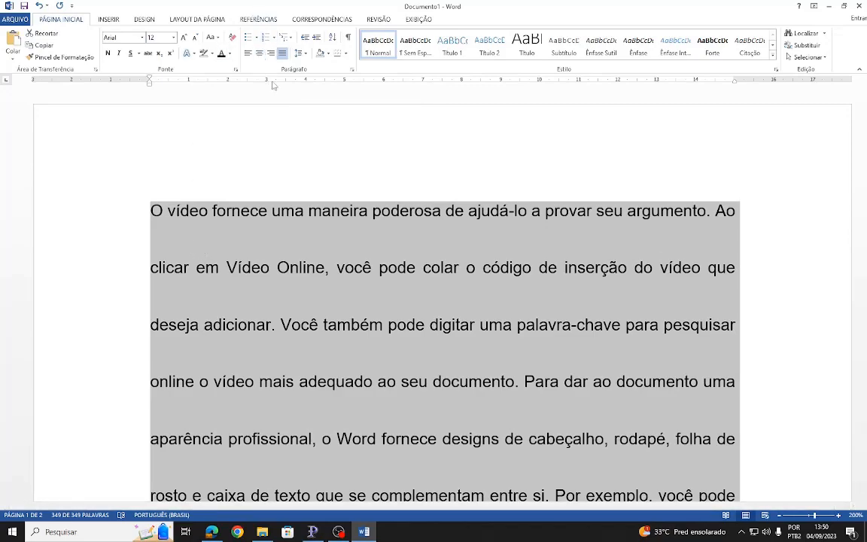
- Set the line spacing of the entire text to 1,5
{"action": "left_click", "coordinate": [304, 54]}
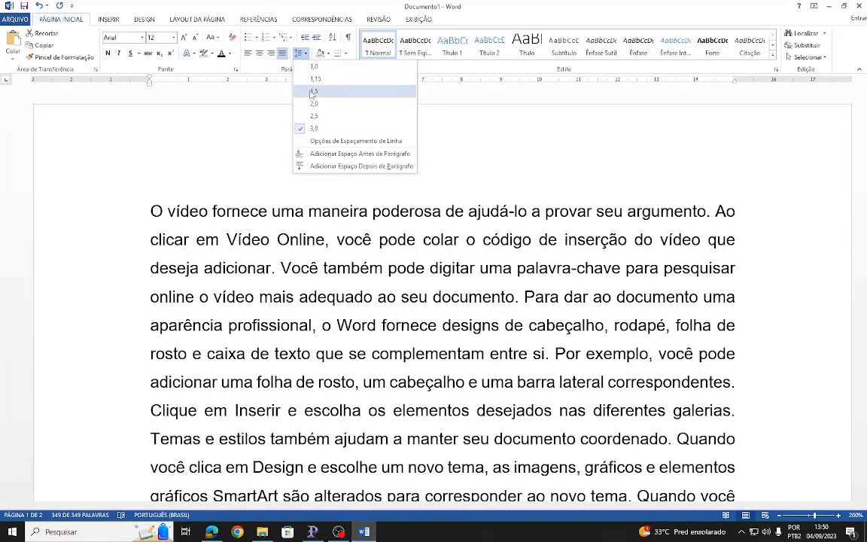
{"action": "left_click", "coordinate": [310, 93]}
{"action": "key", "text": "ctrl+a"}
{"action": "scroll", "coordinate": [269, 280], "scroll_direction": "down", "scroll_amount": 5}
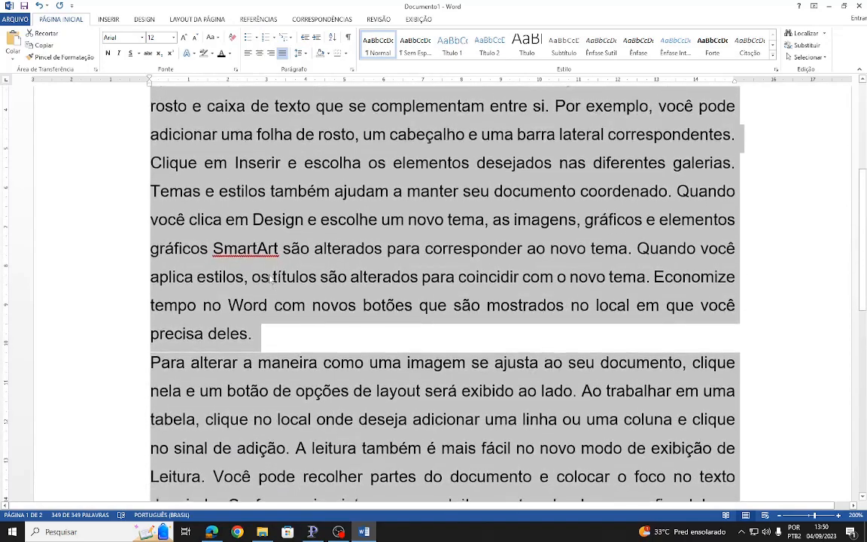
{"action": "scroll", "coordinate": [256, 264], "scroll_direction": "up", "scroll_amount": 5}
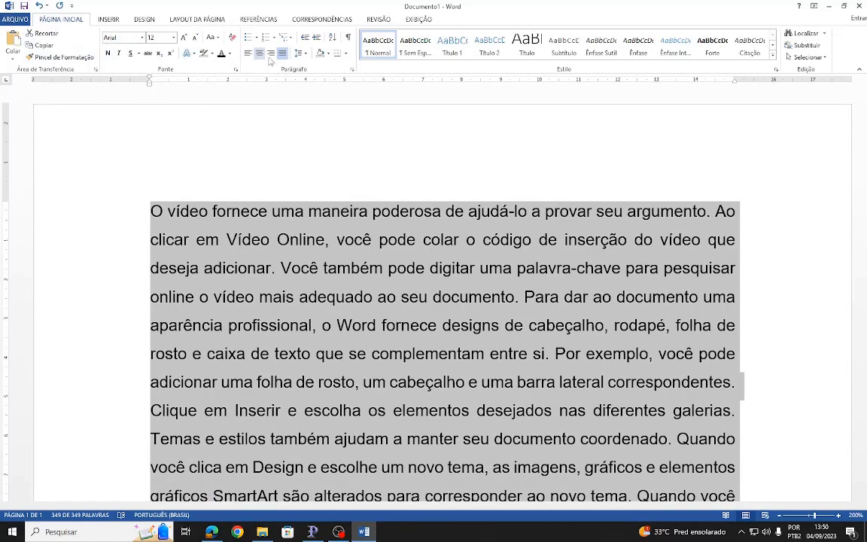
{"action": "left_click", "coordinate": [305, 55]}
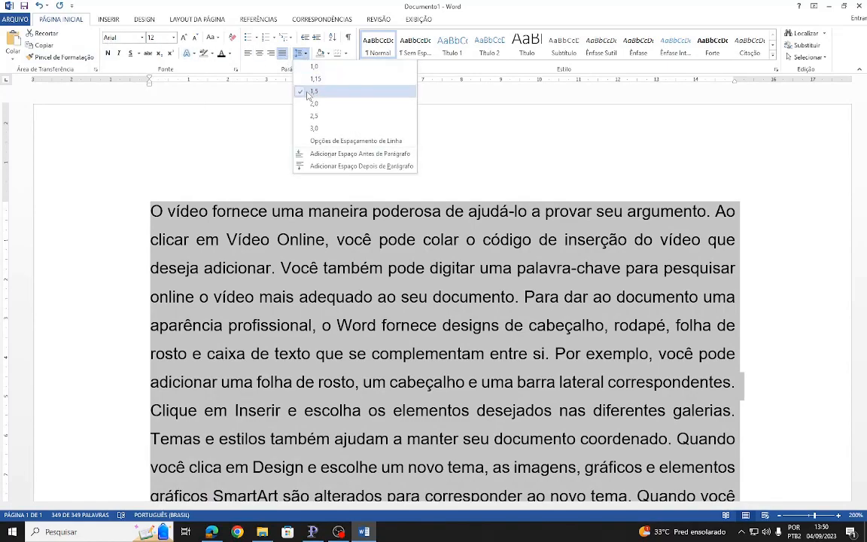
{"action": "left_click", "coordinate": [307, 91]}
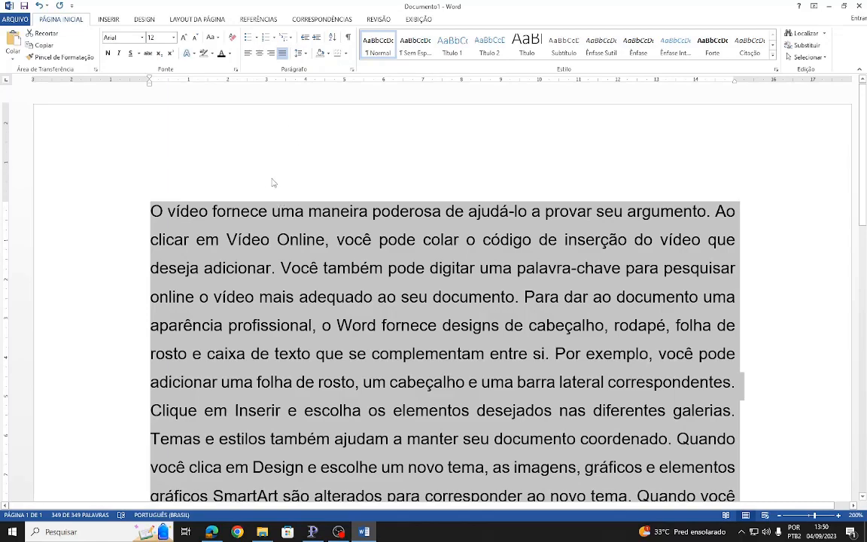
{"action": "scroll", "coordinate": [268, 185], "scroll_direction": "down", "scroll_amount": 2, "text": "ctrl"}
{"action": "scroll", "coordinate": [270, 185], "scroll_direction": "down", "scroll_amount": 9, "text": "ctrl"}
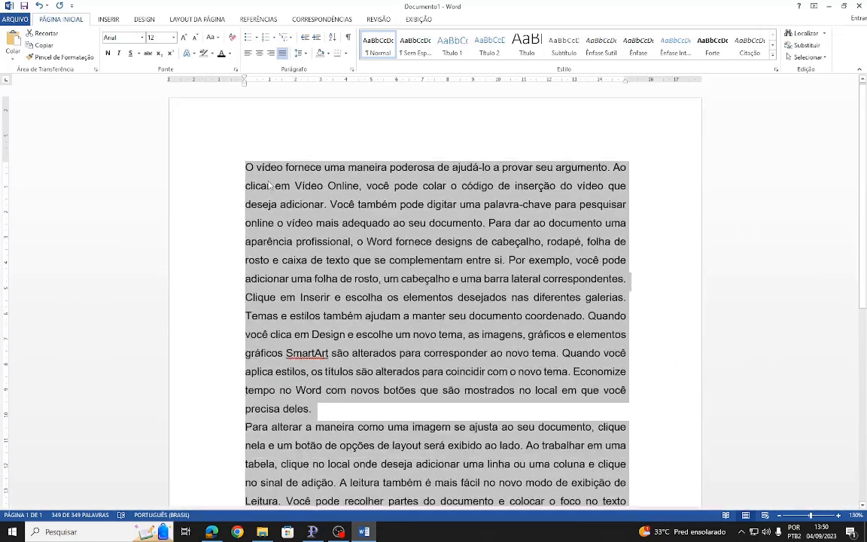
- Insert the heading "Introdução" on its own line above the first paragraph
{"action": "scroll", "coordinate": [292, 189], "scroll_direction": "down", "scroll_amount": 2}
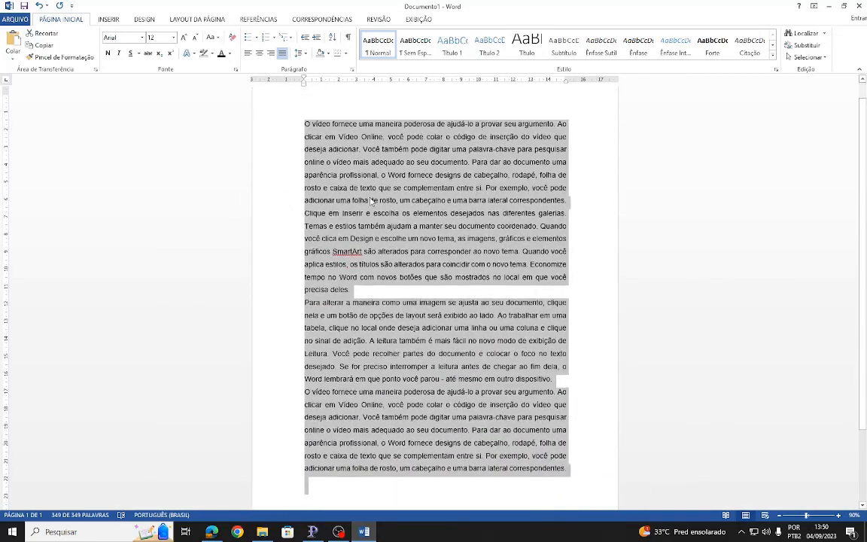
{"action": "left_click", "coordinate": [363, 209]}
{"action": "scroll", "coordinate": [363, 209], "scroll_direction": "up", "scroll_amount": 2}
{"action": "scroll", "coordinate": [316, 245], "scroll_direction": "up", "scroll_amount": 6, "text": "ctrl"}
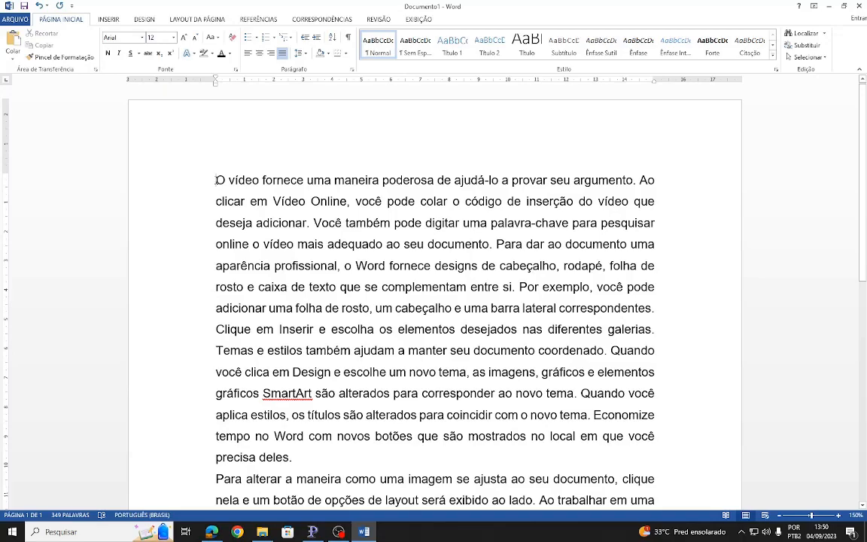
{"action": "scroll", "coordinate": [196, 162], "scroll_direction": "up", "scroll_amount": 5, "text": "ctrl"}
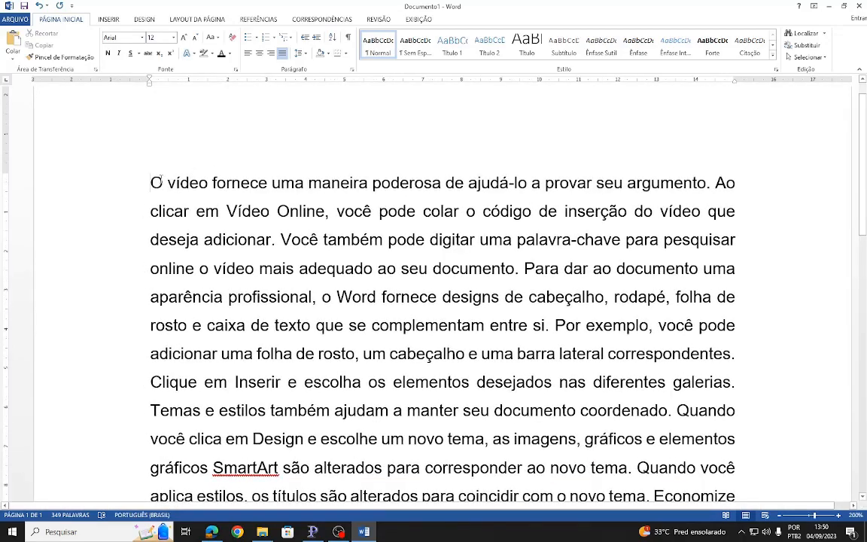
{"action": "key", "text": "Return"}
{"action": "key", "text": "Up"}
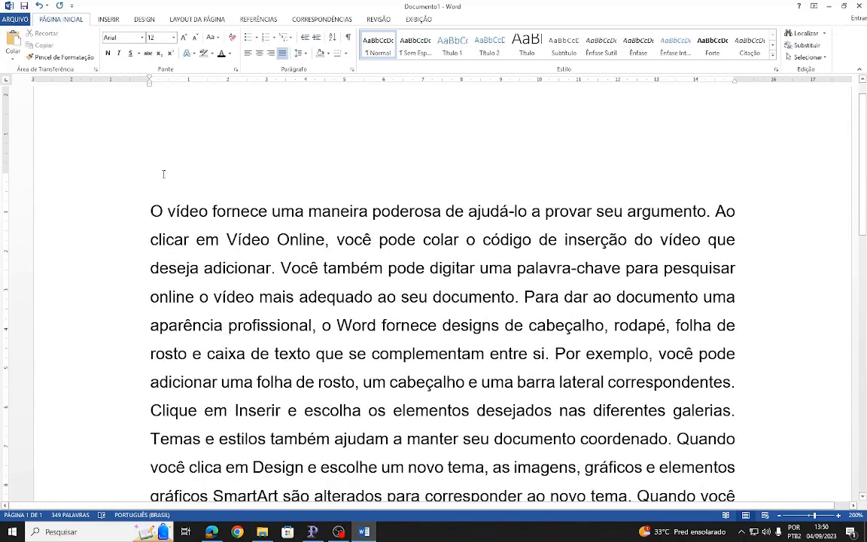
{"action": "type", "text": "Introdução"}
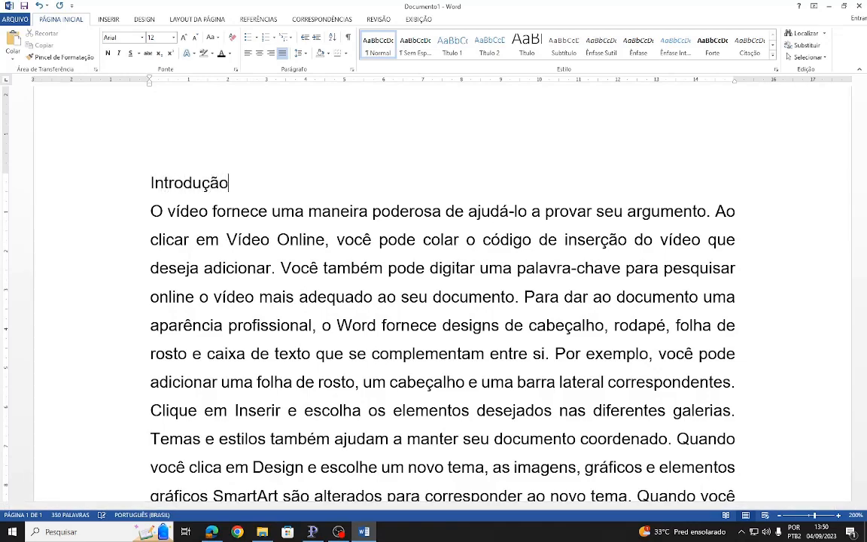
- Add the heading "Capítulo I" on a new line between the first paragraph and the one starting "Para alterar a maneira"
{"action": "scroll", "coordinate": [204, 203], "scroll_direction": "down", "scroll_amount": 5}
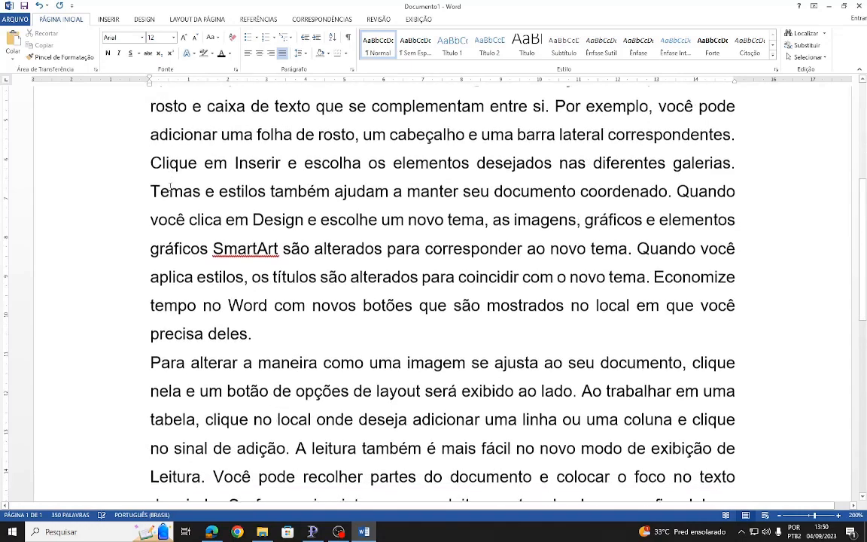
{"action": "scroll", "coordinate": [256, 192], "scroll_direction": "down", "scroll_amount": 3}
{"action": "left_click", "coordinate": [257, 191]}
{"action": "key", "text": "Return"}
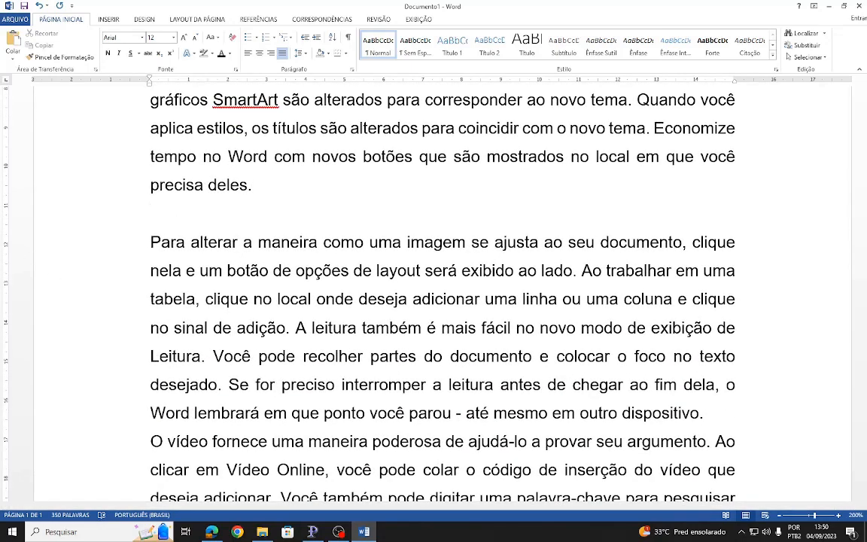
{"action": "type", "text": "Capítulo I"}
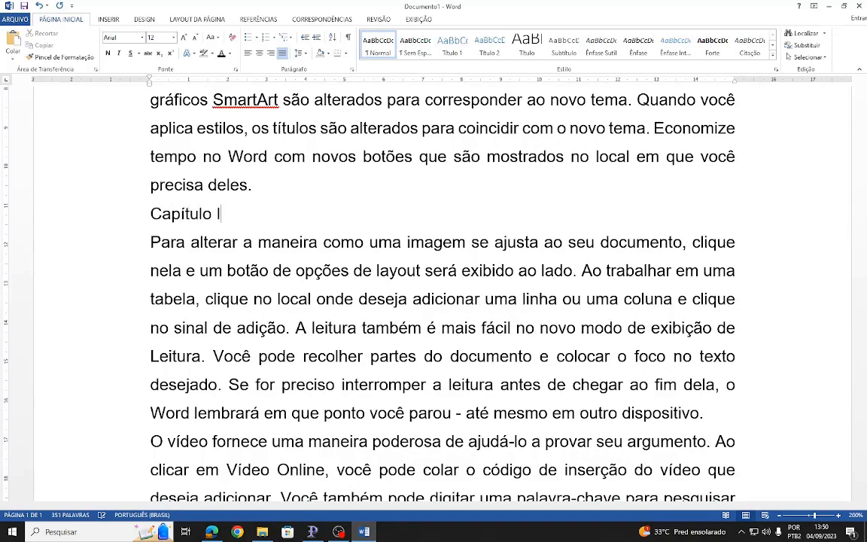
- Add the heading "Conclusão" on a new line before the last paragraph
{"action": "scroll", "coordinate": [207, 203], "scroll_direction": "down", "scroll_amount": 5}
{"action": "scroll", "coordinate": [212, 213], "scroll_direction": "up", "scroll_amount": 3}
{"action": "scroll", "coordinate": [527, 256], "scroll_direction": "down", "scroll_amount": 1}
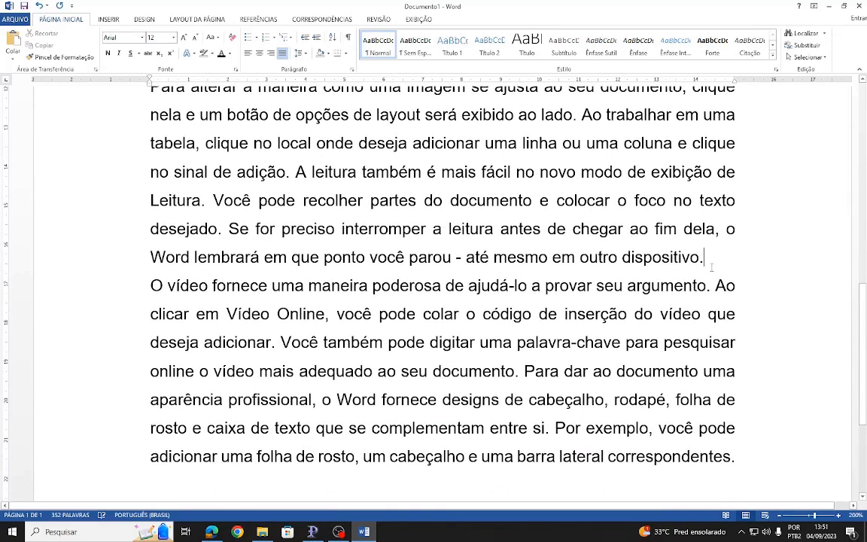
{"action": "key", "text": "Return"}
{"action": "type", "text": "C"}
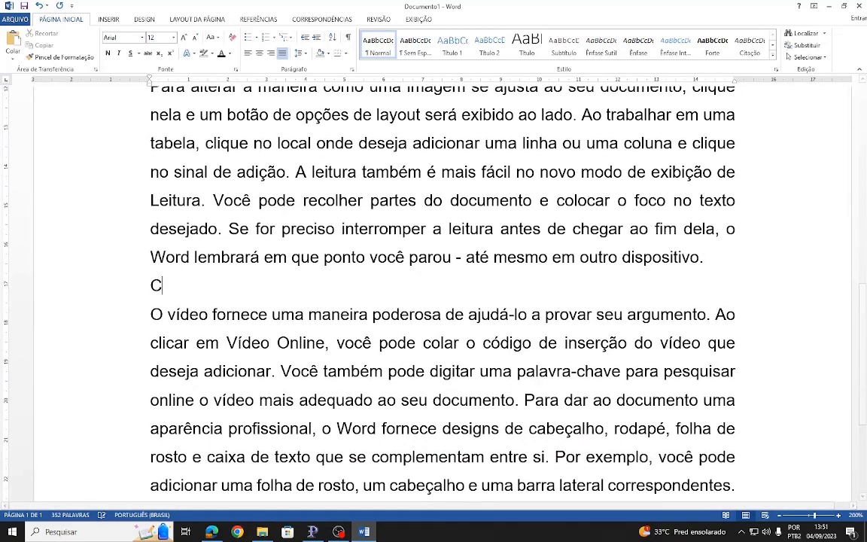
{"action": "type", "text": "onsluão"}
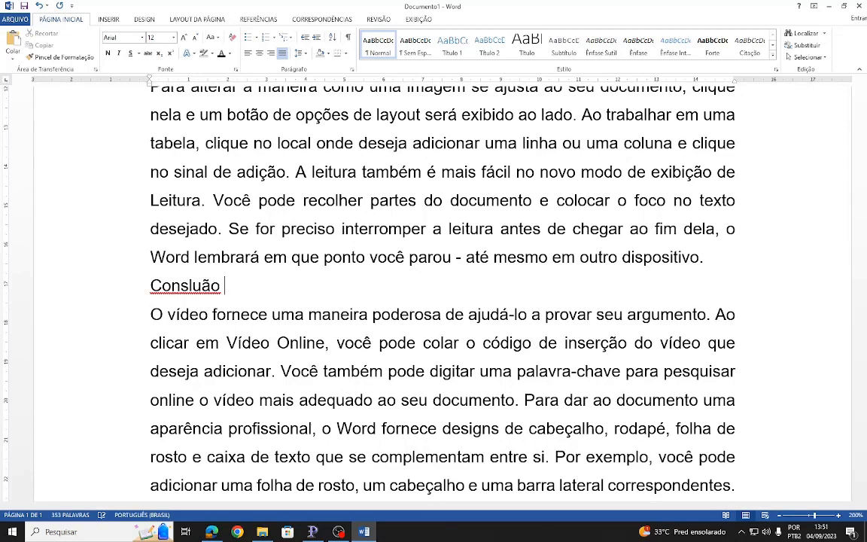
{"action": "key", "text": "BackSpace"}
{"action": "key", "text": "BackSpace"}
{"action": "key", "text": "BackSpace"}
{"action": "key", "text": "BackSpace"}
{"action": "key", "text": "BackSpace"}
{"action": "key", "text": "BackSpace"}
{"action": "type", "text": "clusão"}
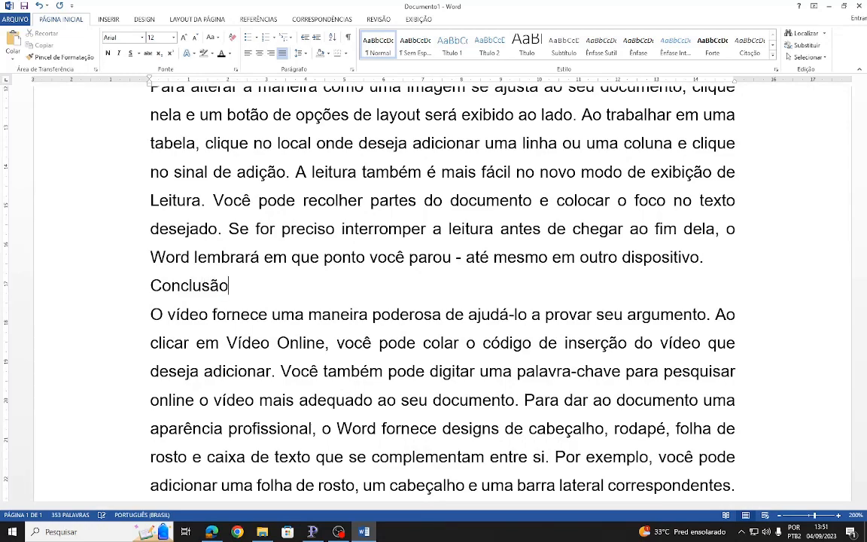
- Format the "Introdução" heading in bold, size 14, with 1,5 line spacing
{"action": "scroll", "coordinate": [211, 235], "scroll_direction": "up", "scroll_amount": 15}
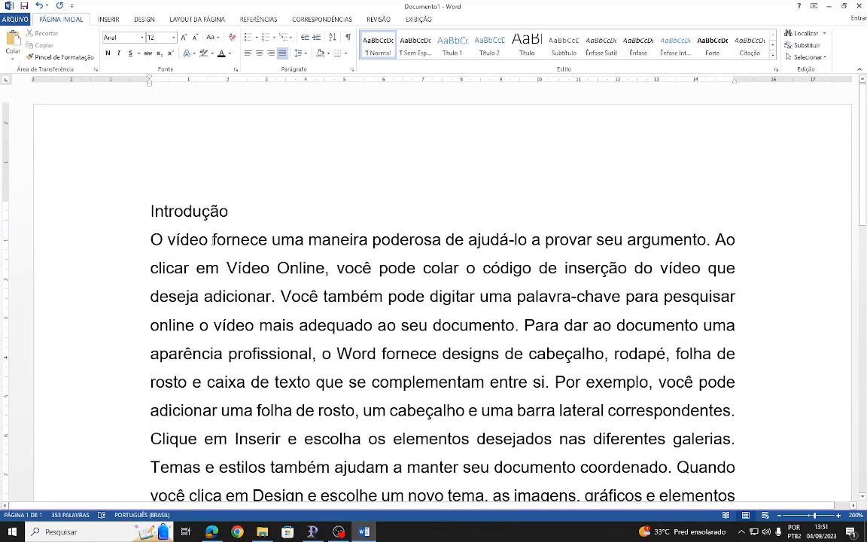
{"action": "scroll", "coordinate": [213, 240], "scroll_direction": "down", "scroll_amount": 3}
{"action": "scroll", "coordinate": [199, 255], "scroll_direction": "up", "scroll_amount": 2}
{"action": "scroll", "coordinate": [173, 268], "scroll_direction": "down", "scroll_amount": 10}
{"action": "scroll", "coordinate": [173, 267], "scroll_direction": "up", "scroll_amount": 10}
{"action": "left_click_drag", "start_coordinate": [231, 213], "coordinate": [107, 210]}
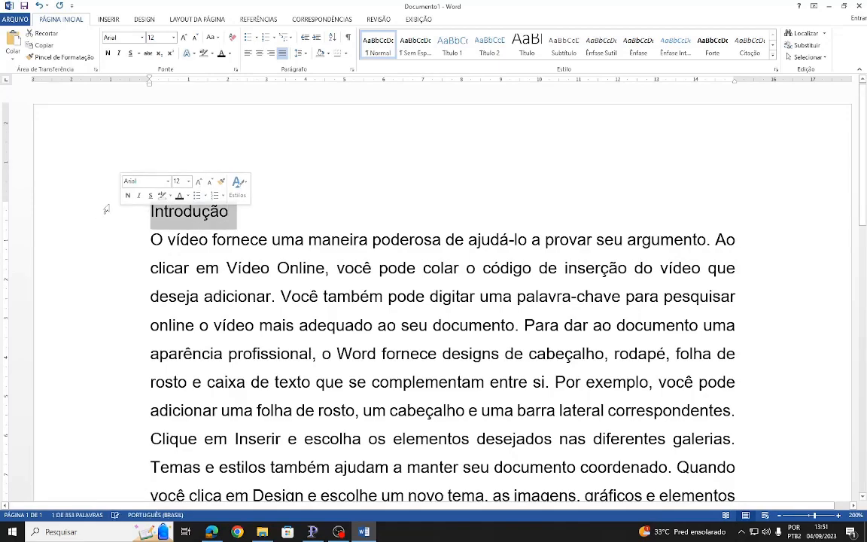
{"action": "left_click", "coordinate": [174, 37]}
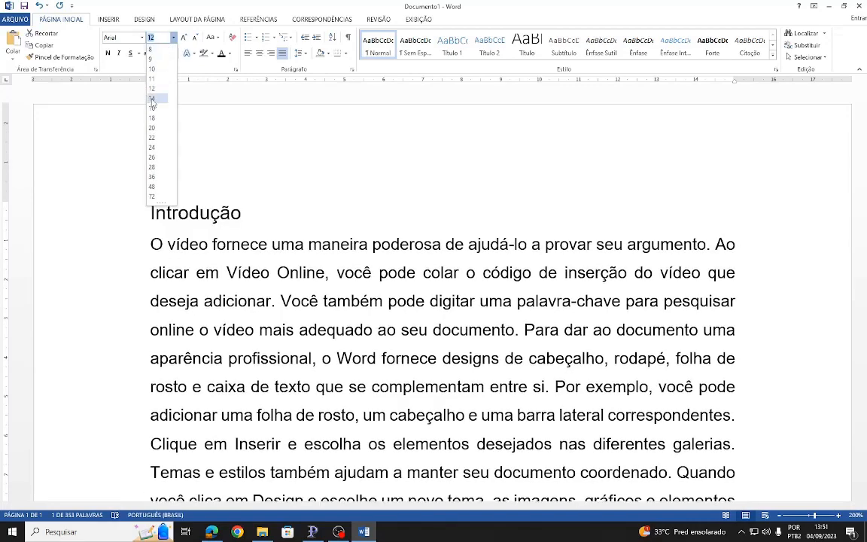
{"action": "left_click", "coordinate": [150, 98]}
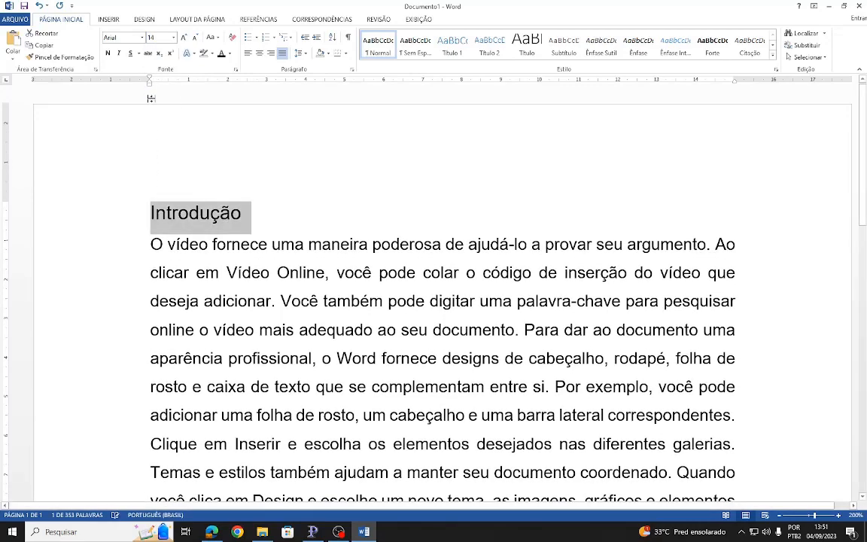
{"action": "left_click", "coordinate": [299, 53]}
{"action": "left_click", "coordinate": [308, 93]}
{"action": "left_click", "coordinate": [107, 53]}
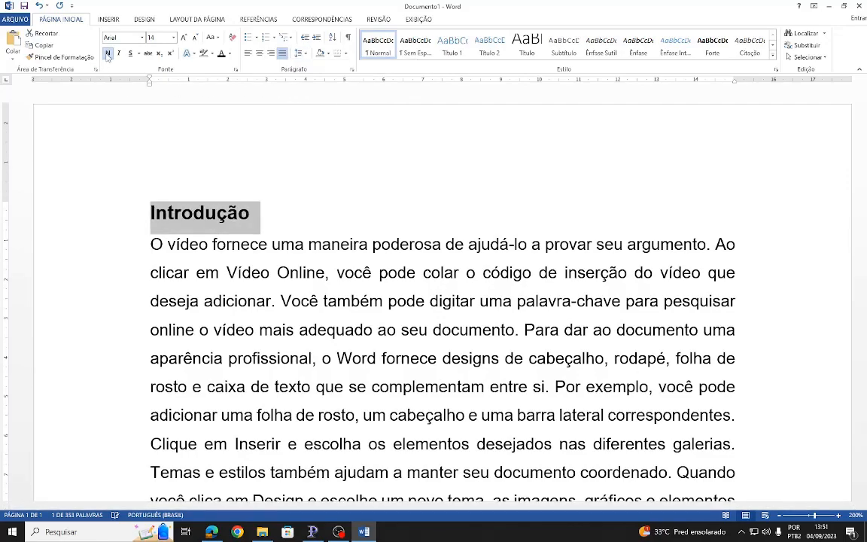
- Format the "Capítulo I" heading in bold, size 14, with 1,5 line spacing
{"action": "scroll", "coordinate": [324, 166], "scroll_direction": "down", "scroll_amount": 3}
{"action": "scroll", "coordinate": [325, 164], "scroll_direction": "up", "scroll_amount": 2}
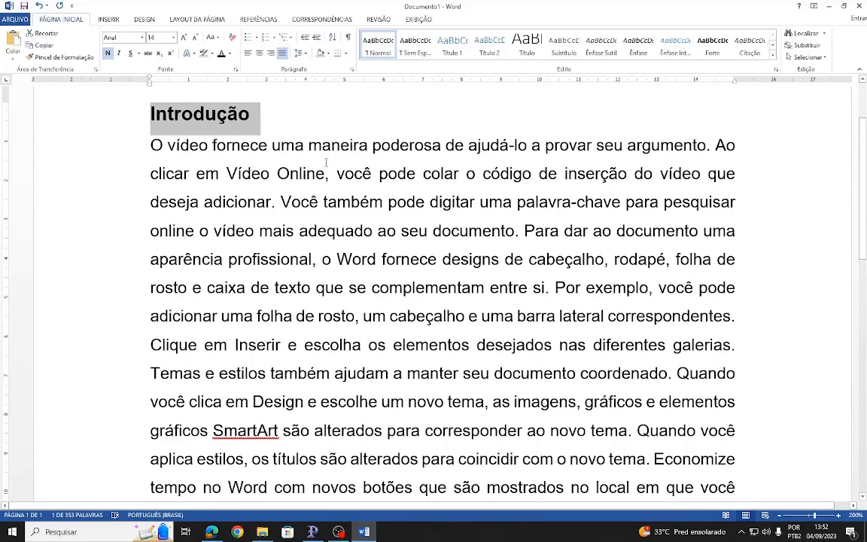
{"action": "scroll", "coordinate": [326, 161], "scroll_direction": "down", "scroll_amount": 3}
{"action": "left_click", "coordinate": [137, 296]}
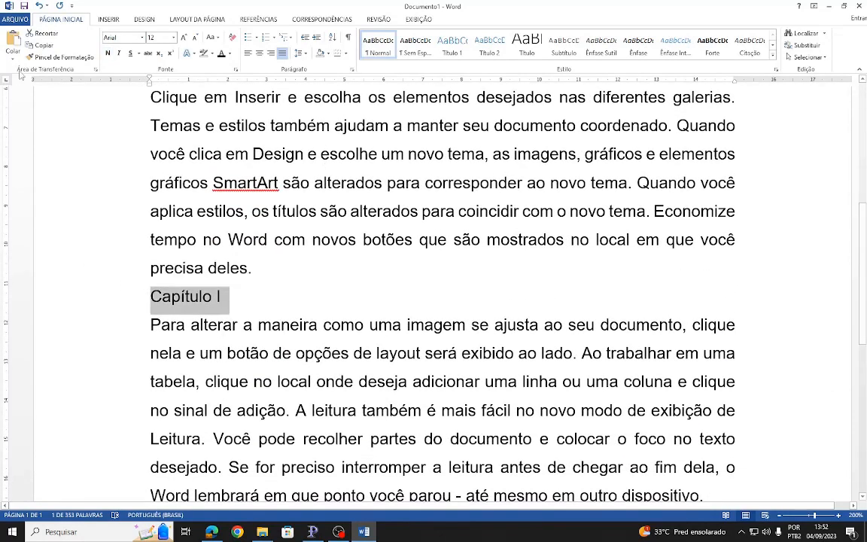
{"action": "left_click", "coordinate": [108, 57]}
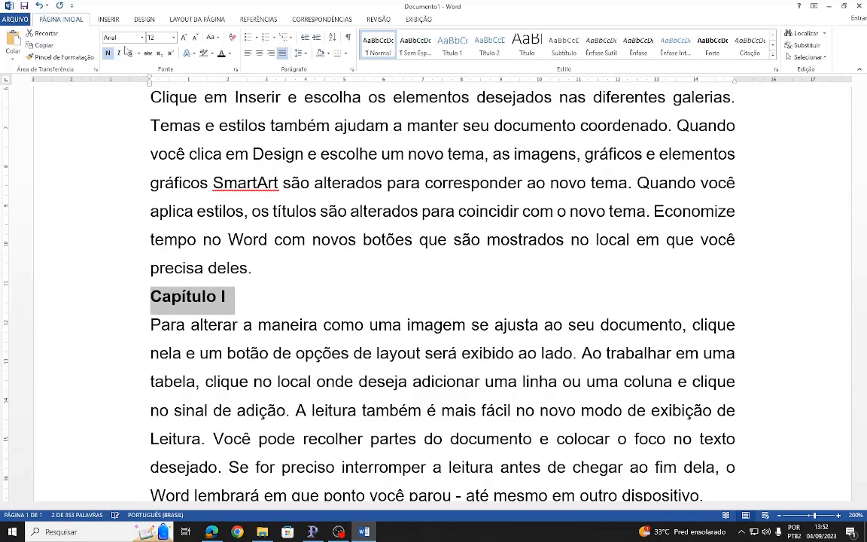
{"action": "left_click", "coordinate": [174, 38]}
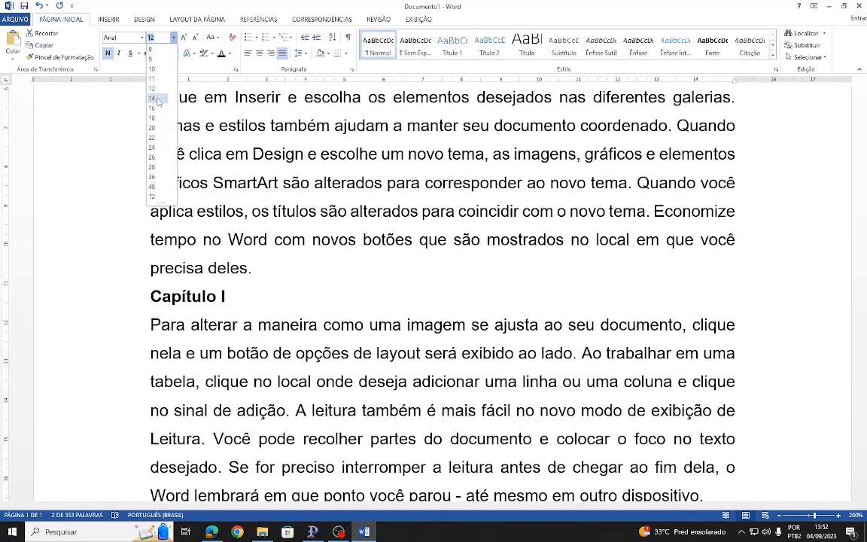
{"action": "left_click", "coordinate": [153, 99]}
{"action": "left_click", "coordinate": [302, 54]}
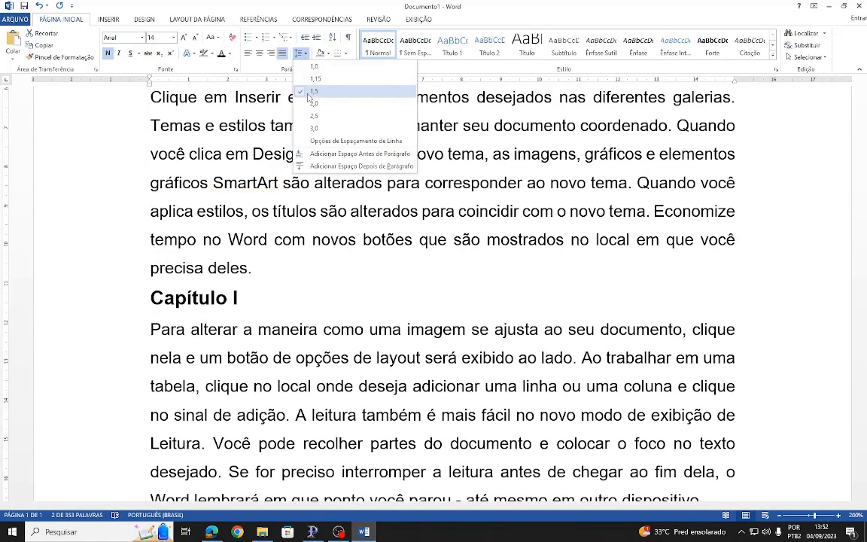
{"action": "left_click", "coordinate": [306, 93]}
- Format the "Conclusão" heading in bold, size 14, with 1,5 line spacing
{"action": "scroll", "coordinate": [262, 172], "scroll_direction": "up", "scroll_amount": 1}
{"action": "scroll", "coordinate": [262, 173], "scroll_direction": "down", "scroll_amount": 6}
{"action": "scroll", "coordinate": [236, 195], "scroll_direction": "up", "scroll_amount": 1}
{"action": "left_click_drag", "start_coordinate": [235, 195], "coordinate": [136, 194]}
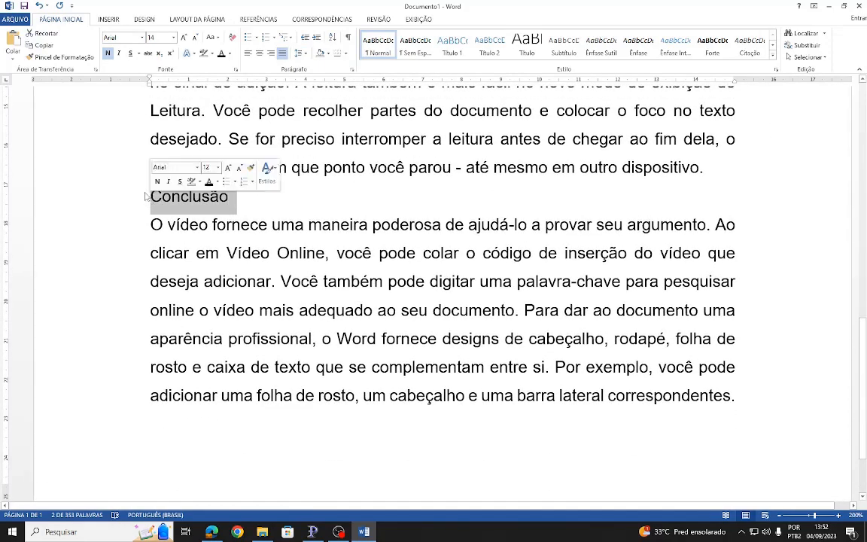
{"action": "left_click", "coordinate": [173, 37]}
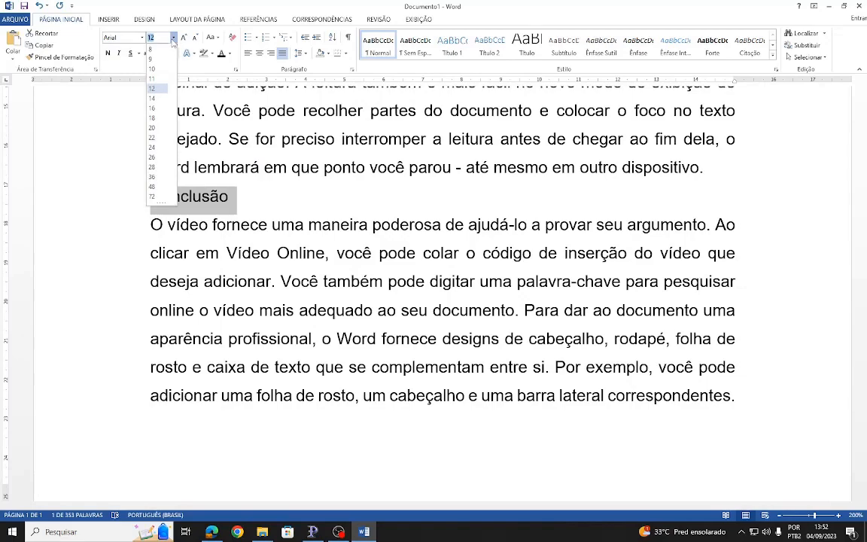
{"action": "left_click", "coordinate": [153, 99]}
{"action": "left_click", "coordinate": [107, 53]}
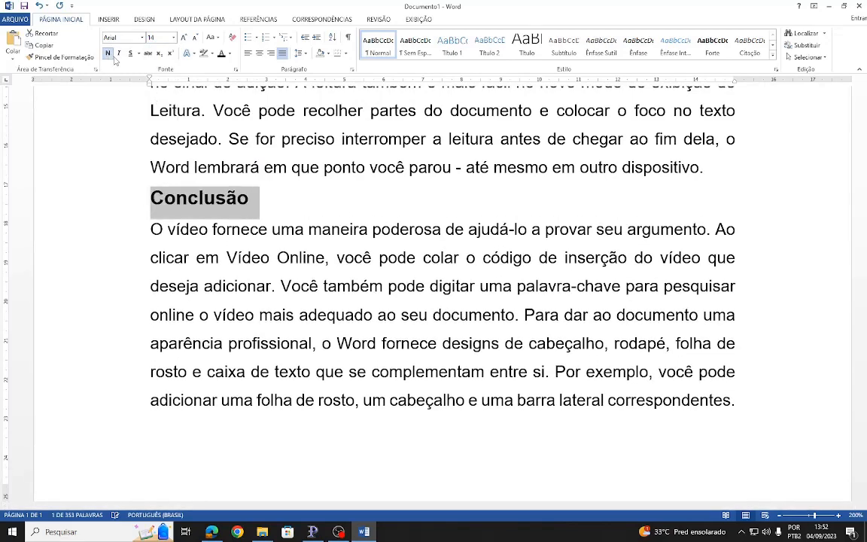
{"action": "left_click", "coordinate": [299, 54]}
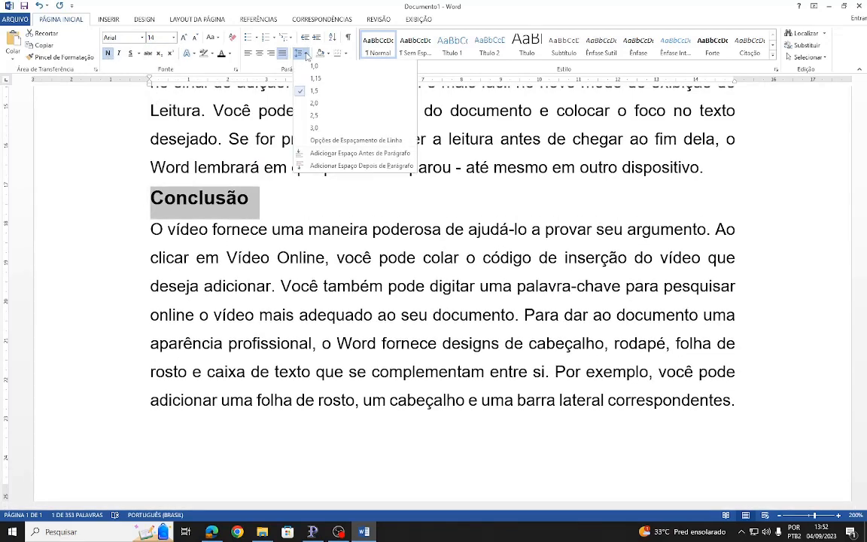
{"action": "left_click", "coordinate": [314, 92]}
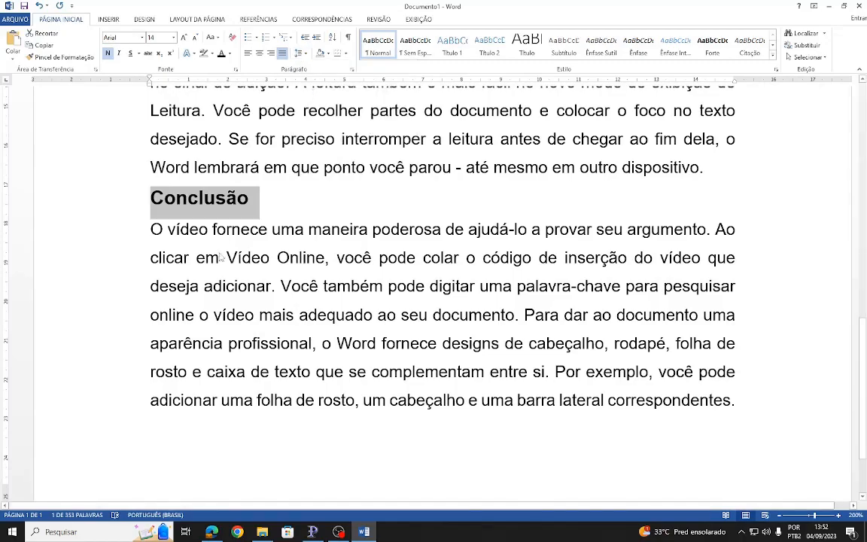
- Try centred and right alignment on the "Introdução" heading and set it back to justified
{"action": "scroll", "coordinate": [220, 256], "scroll_direction": "up", "scroll_amount": 15}
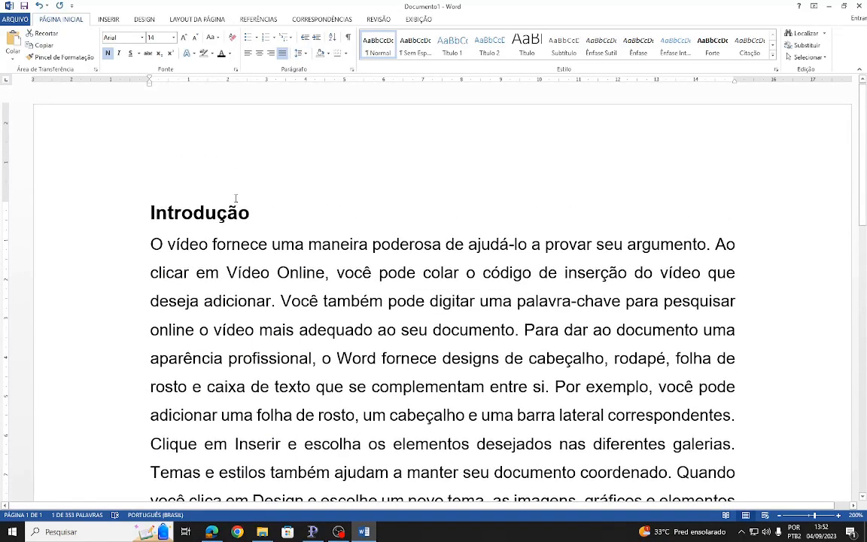
{"action": "scroll", "coordinate": [235, 198], "scroll_direction": "down", "scroll_amount": 3, "text": "ctrl"}
{"action": "scroll", "coordinate": [236, 195], "scroll_direction": "down", "scroll_amount": 3}
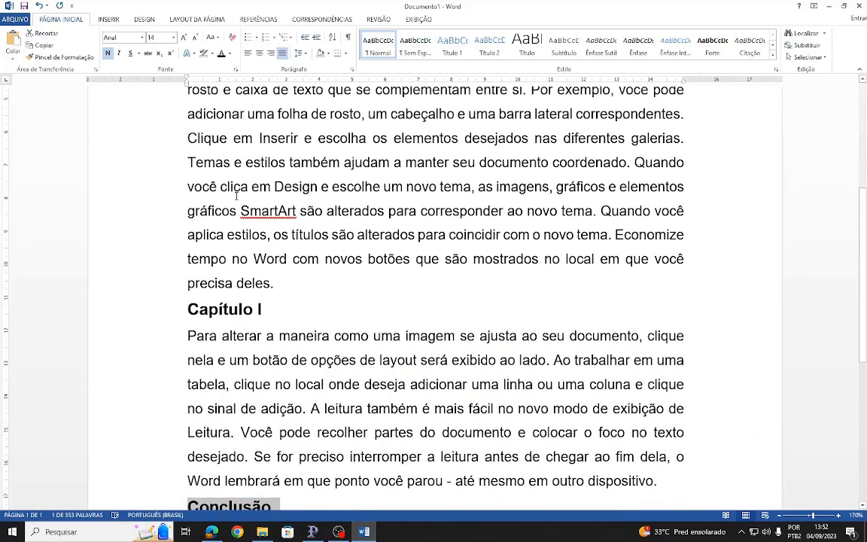
{"action": "scroll", "coordinate": [252, 207], "scroll_direction": "up", "scroll_amount": 3}
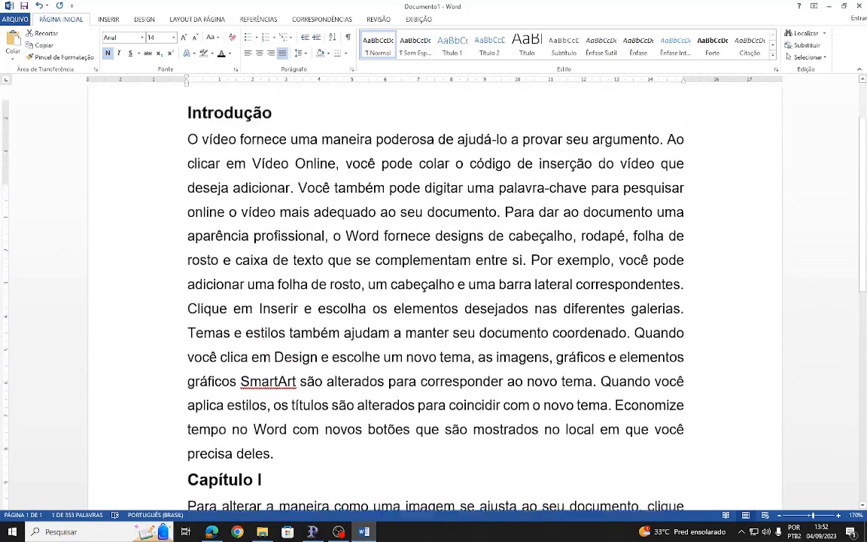
{"action": "scroll", "coordinate": [276, 239], "scroll_direction": "up", "scroll_amount": 2}
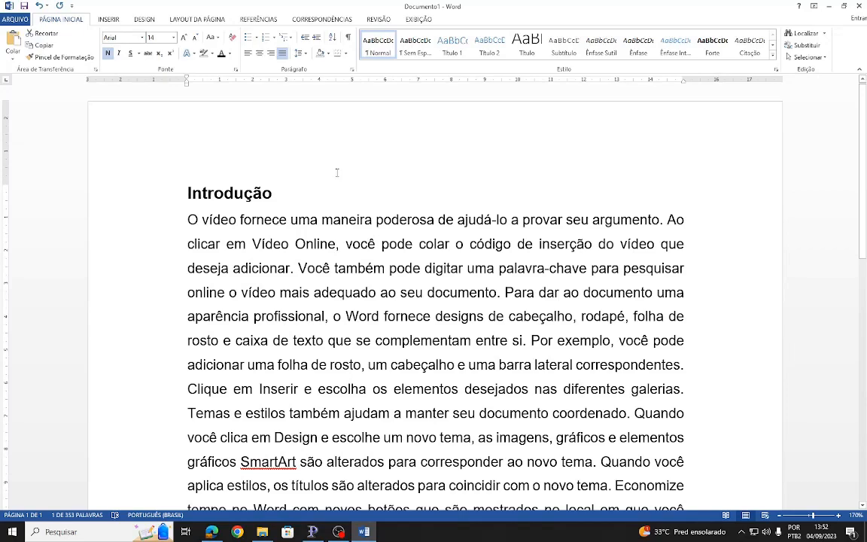
{"action": "left_click", "coordinate": [285, 194]}
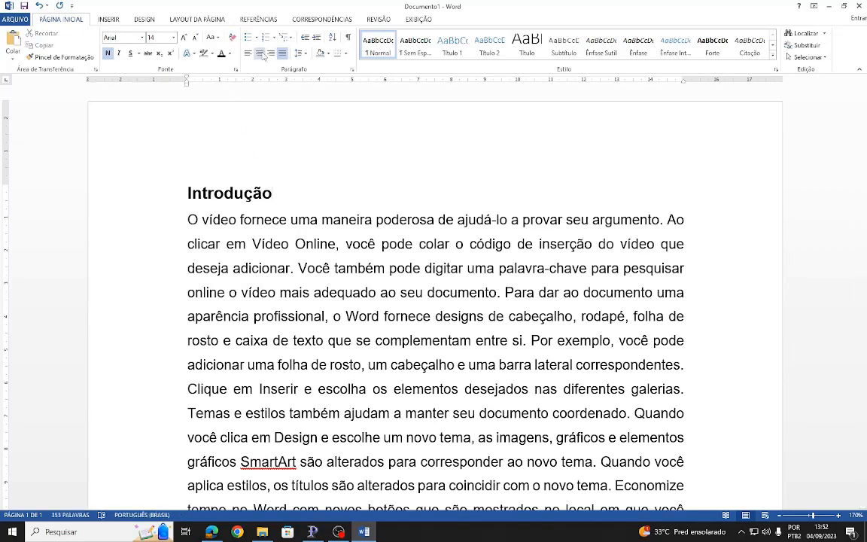
{"action": "key", "text": "ctrl+e"}
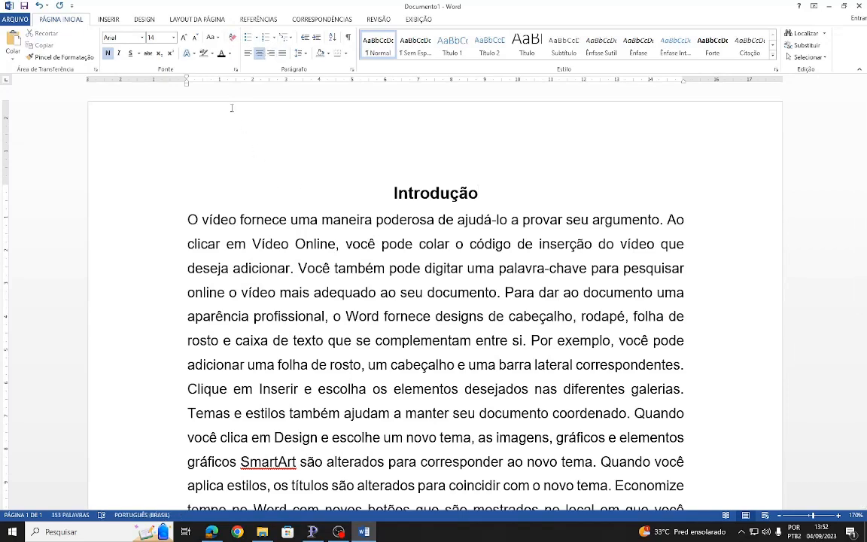
{"action": "left_click", "coordinate": [272, 54]}
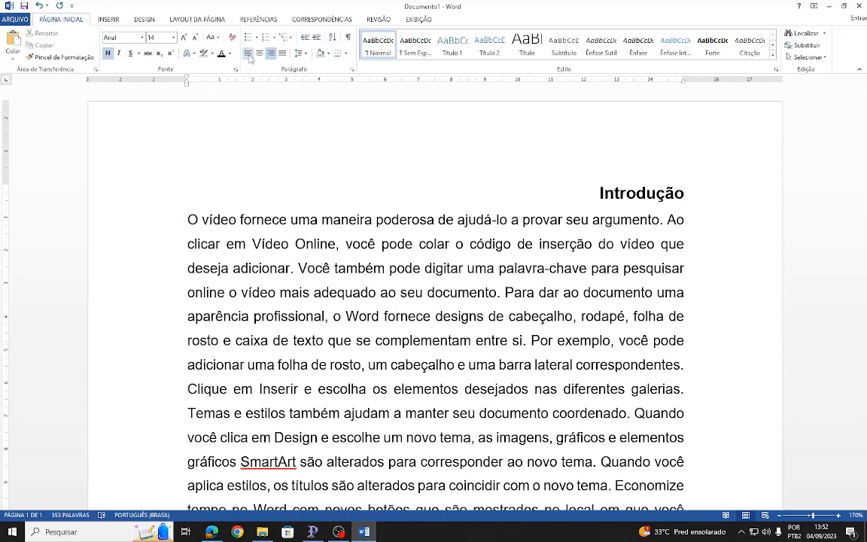
{"action": "left_click", "coordinate": [281, 54]}
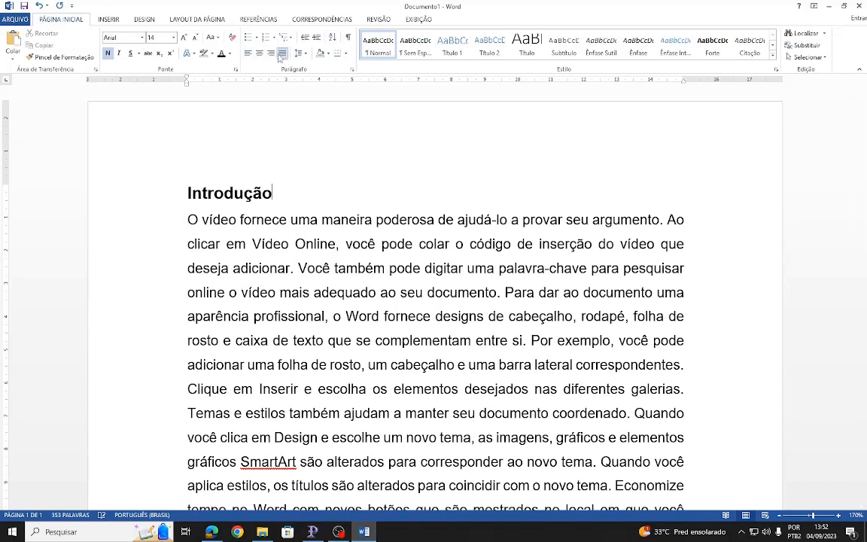
- Try italic on the "Introdução" heading and remove both its bold and italic formatting
{"action": "left_click", "coordinate": [119, 53]}
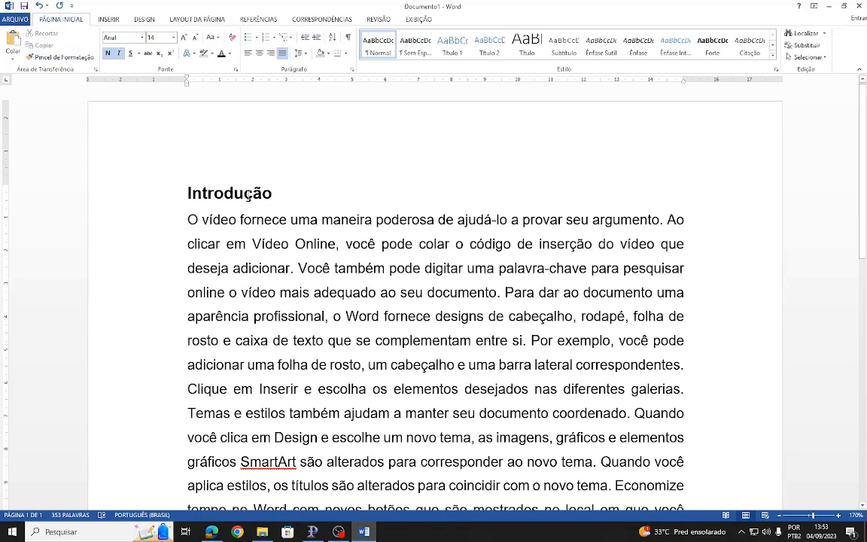
{"action": "left_click", "coordinate": [107, 192]}
{"action": "left_click", "coordinate": [120, 55]}
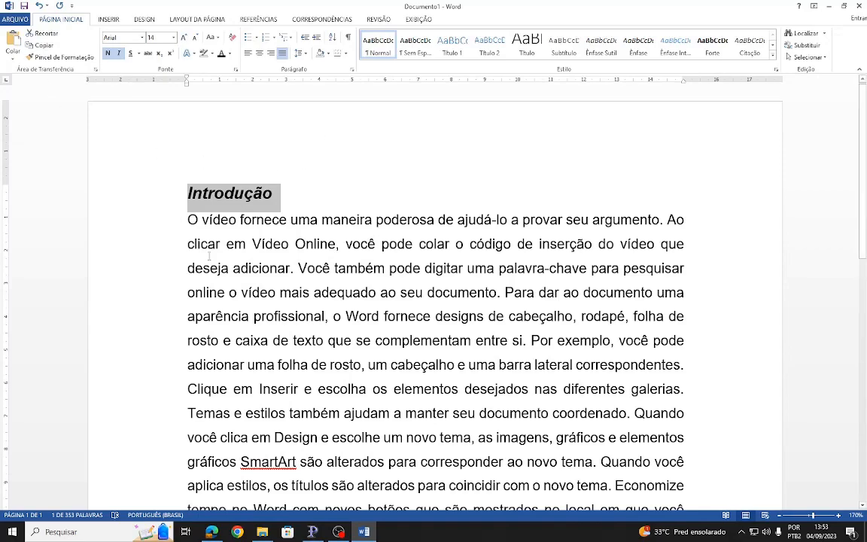
{"action": "left_click", "coordinate": [108, 53]}
{"action": "left_click", "coordinate": [119, 54]}
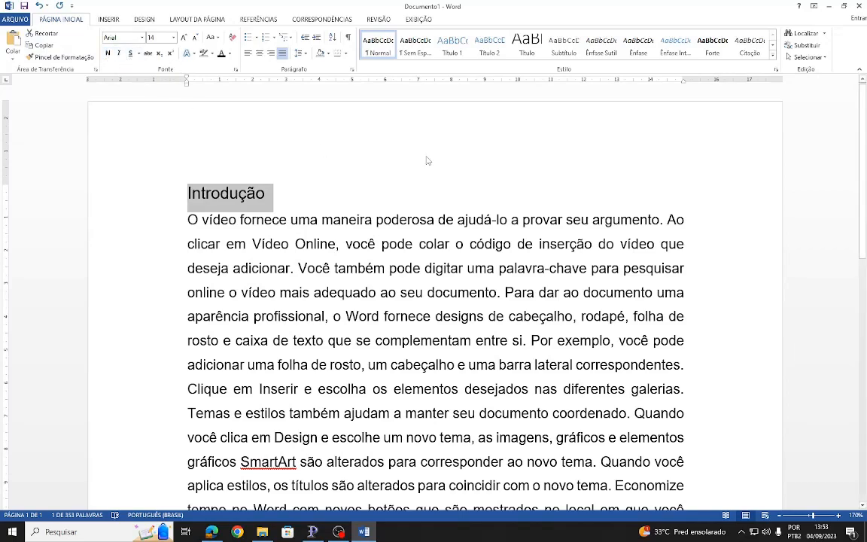